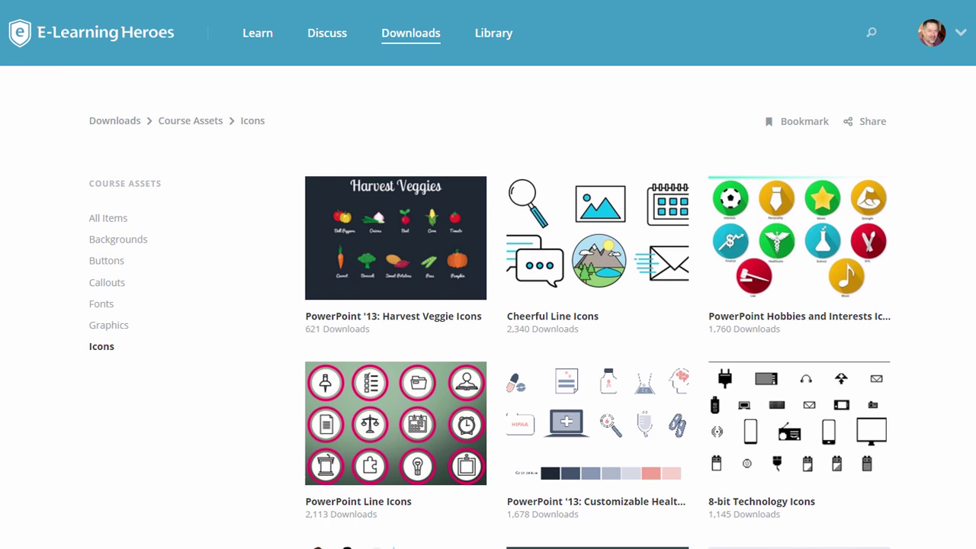
# Browse the icon sets offered in the Course Assets downloads
pyautogui.scroll(-5, 973, 112)
pyautogui.scroll(-5, 974, 242)
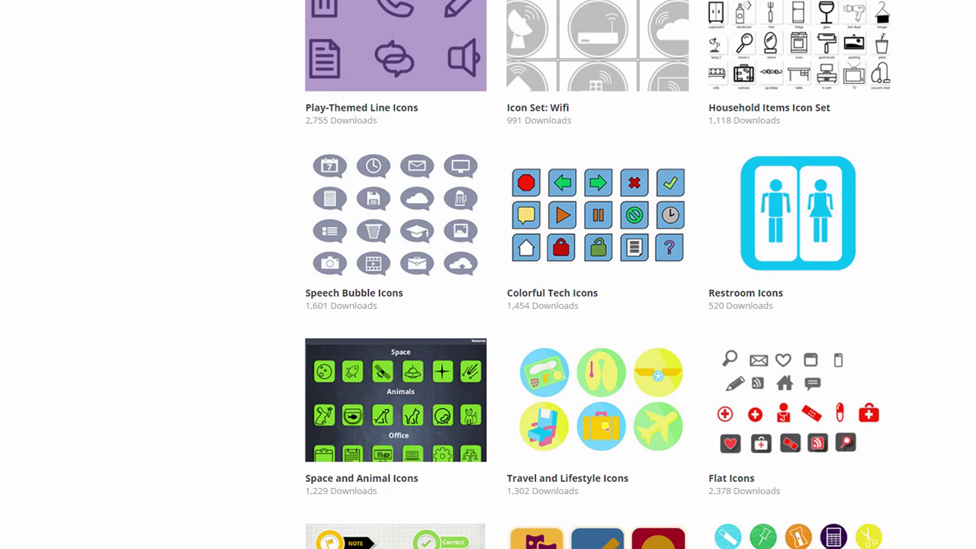
pyautogui.scroll(5, 974, 242)
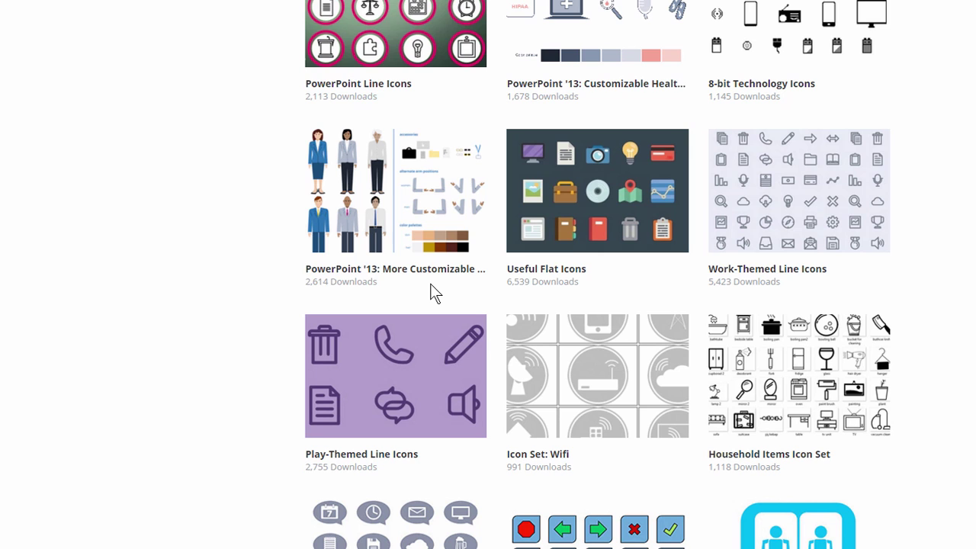
pyautogui.scroll(6, 824, 245)
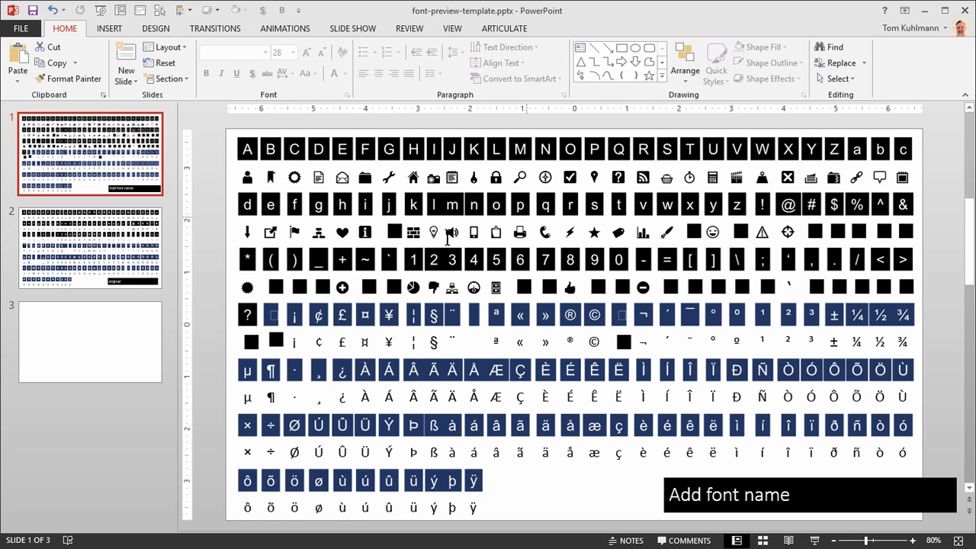
# Check which font the person icon below the letter A uses on slide 1
pyautogui.click(247, 180)
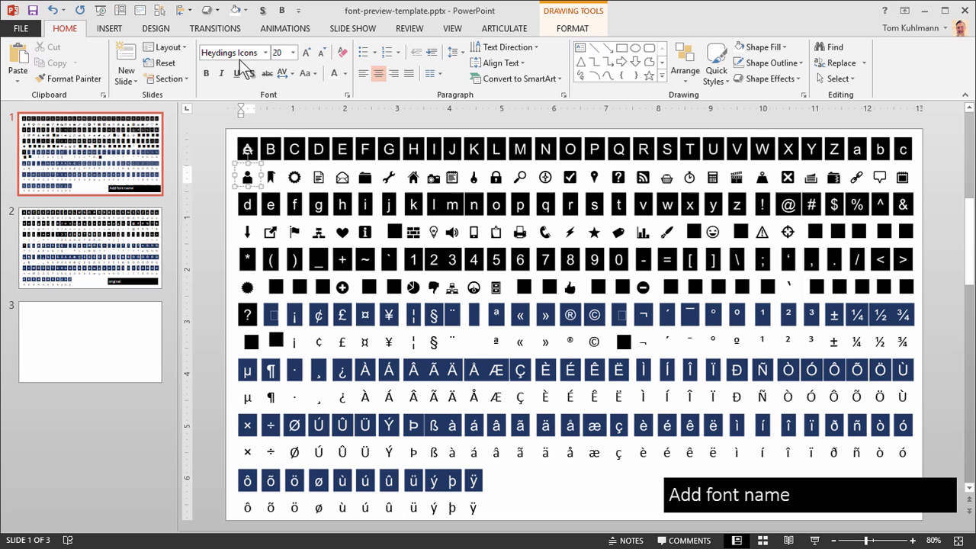
pyautogui.click(215, 199)
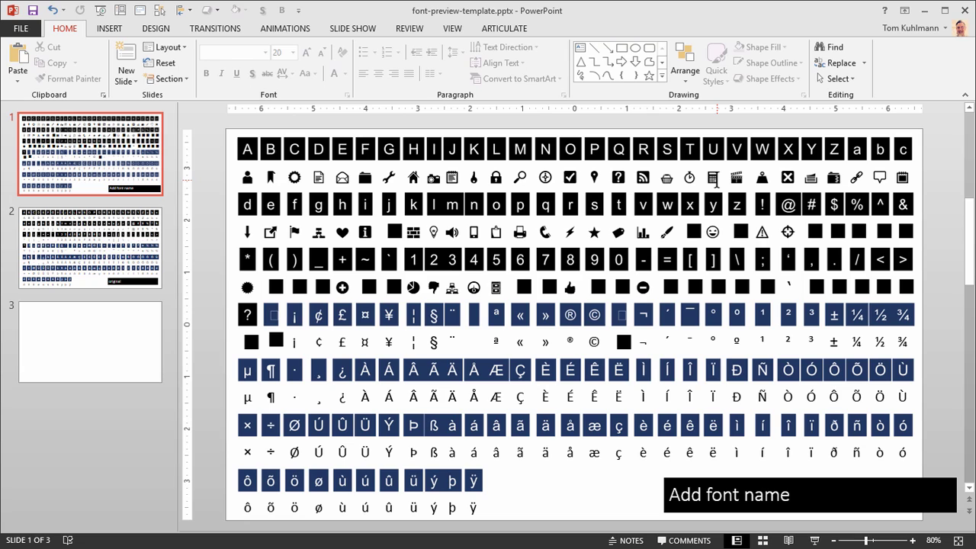
# Draw a 1-inch square on slide 3 and place a right block arrow overlapping the square's left edge
pyautogui.click(104, 348)
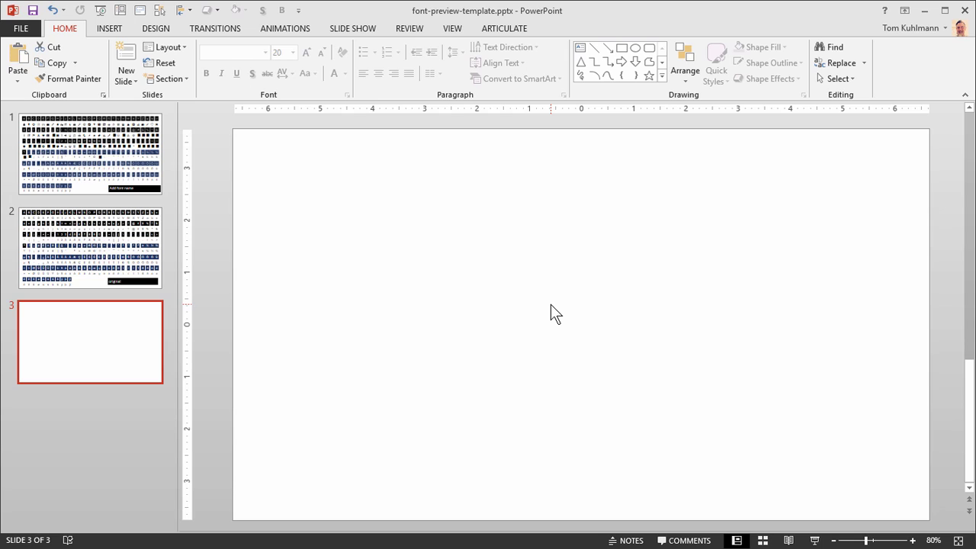
pyautogui.click(624, 49)
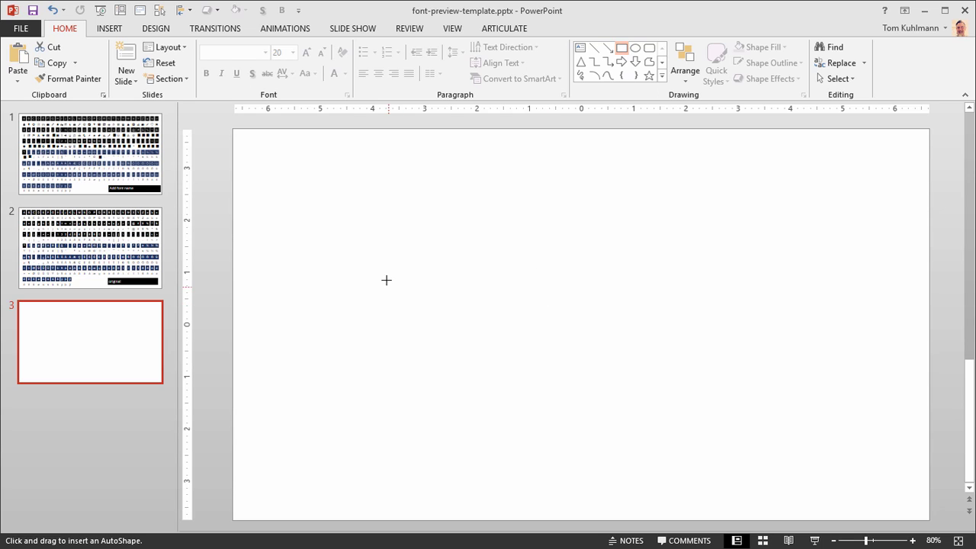
pyautogui.moveTo(387, 260); pyautogui.dragTo(440, 312)
pyautogui.click(621, 61)
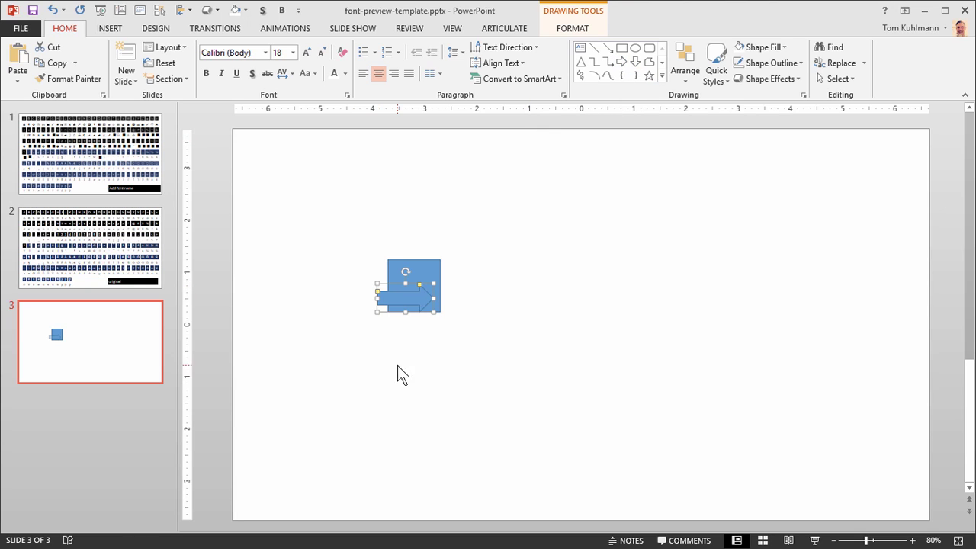
pyautogui.moveTo(374, 246)
pyautogui.mouseDown()
pyautogui.moveTo(425, 267)
pyautogui.moveTo(380, 291)
pyautogui.mouseUp()
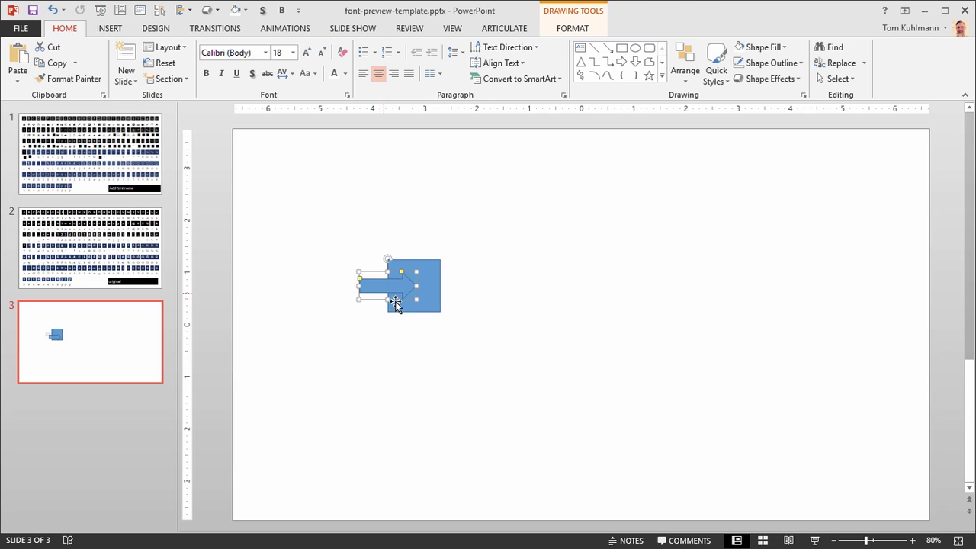
# Select the arrow together with the square and view the Merge Shapes operations
pyautogui.scroll(12, 409, 292)
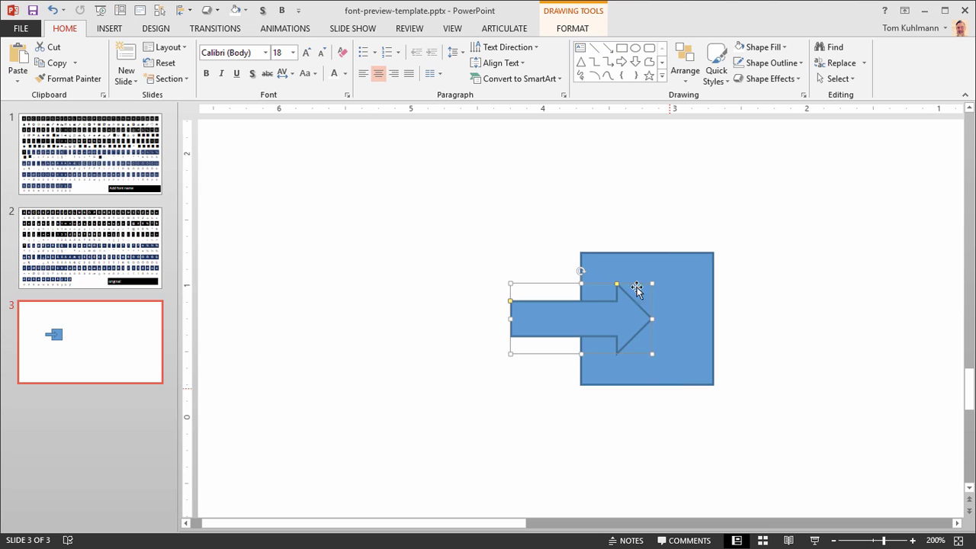
pyautogui.keyDown('shift'); pyautogui.click(702, 299); pyautogui.keyUp('shift')
pyautogui.click(573, 30)
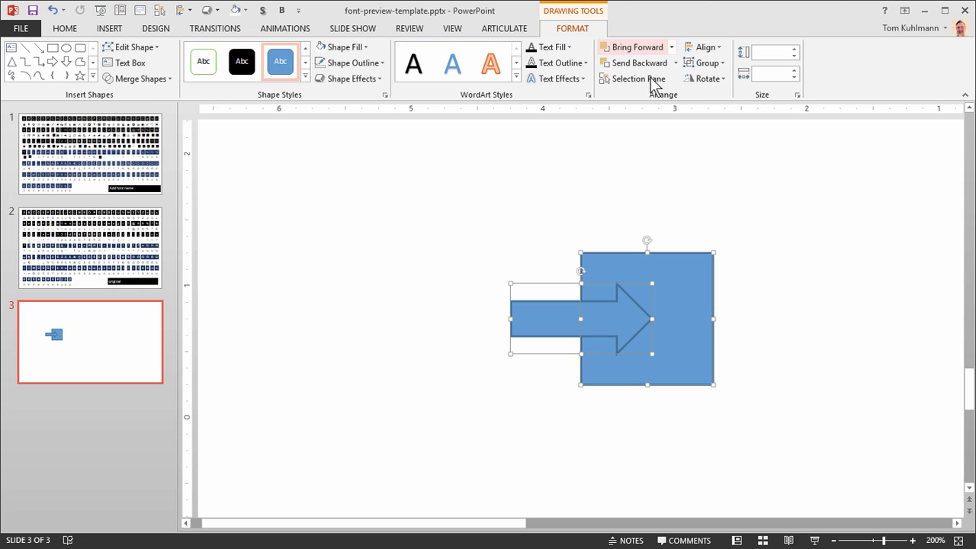
pyautogui.click(171, 79)
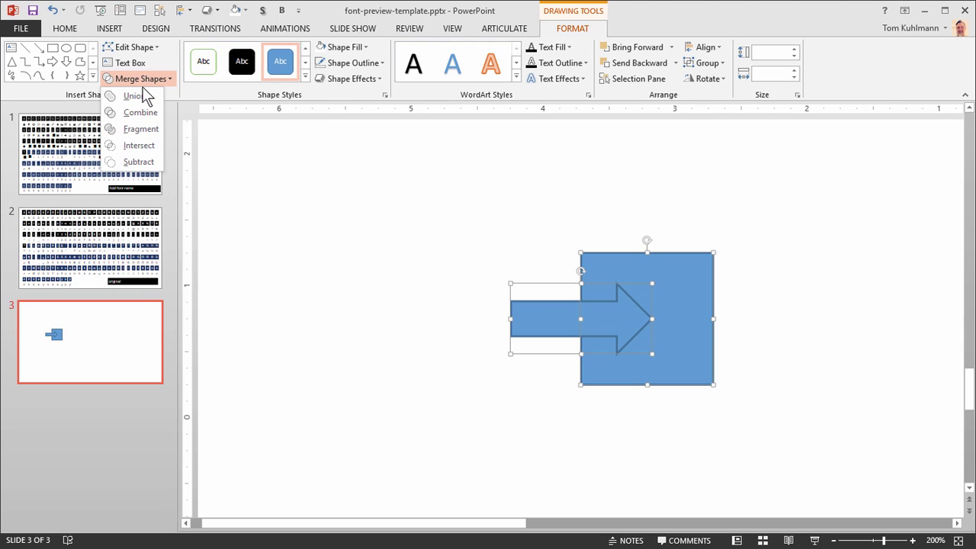
# View All Commands in the ribbon customization settings, leaving the ribbon unmodified
pyautogui.rightClick(196, 95)
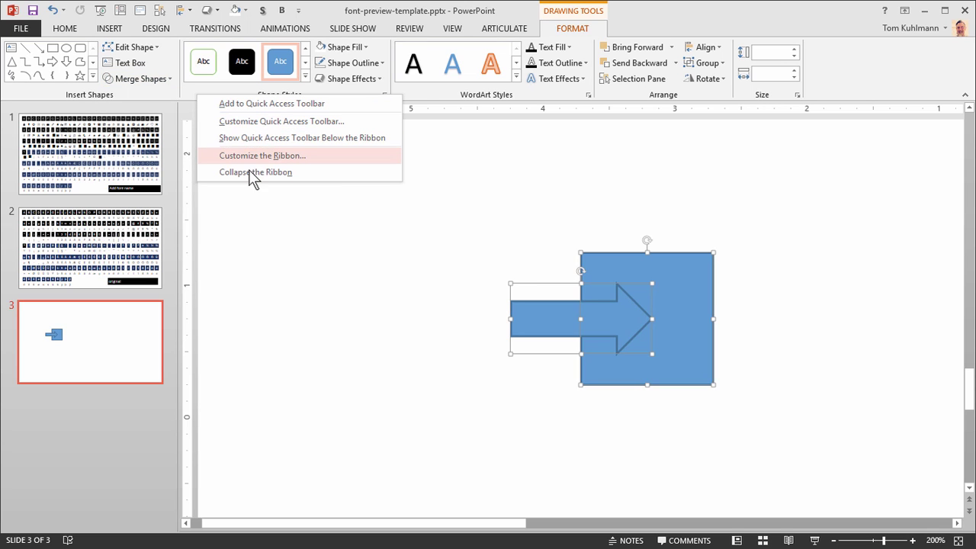
pyautogui.click(245, 156)
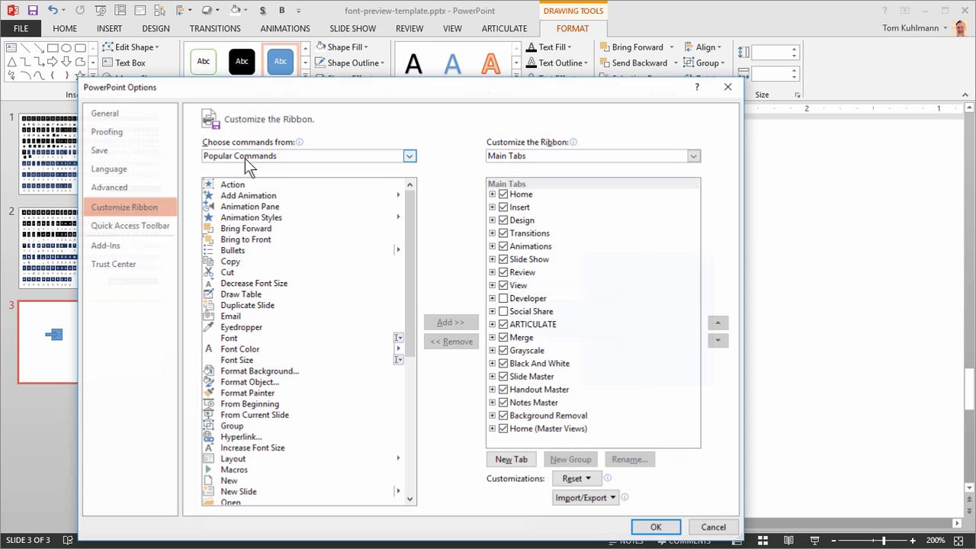
pyautogui.click(410, 155)
pyautogui.click(358, 192)
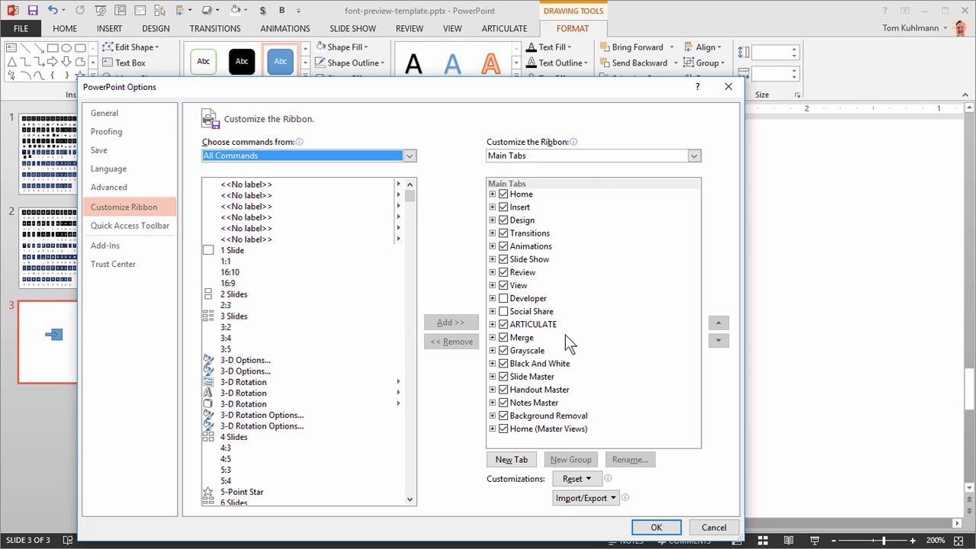
pyautogui.click(717, 528)
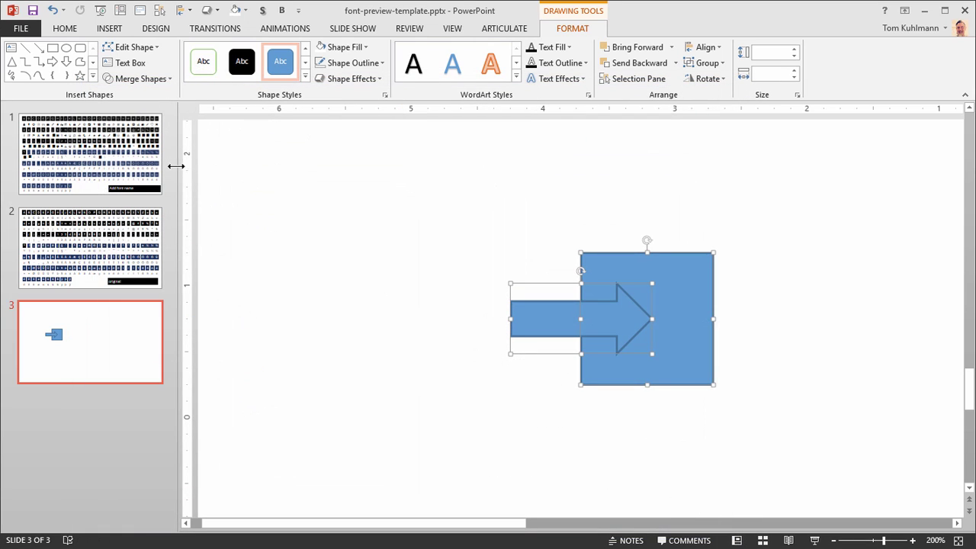
# Reselect the square first and the arrow second, and review the Merge Shapes operations without applying any
pyautogui.click(171, 80)
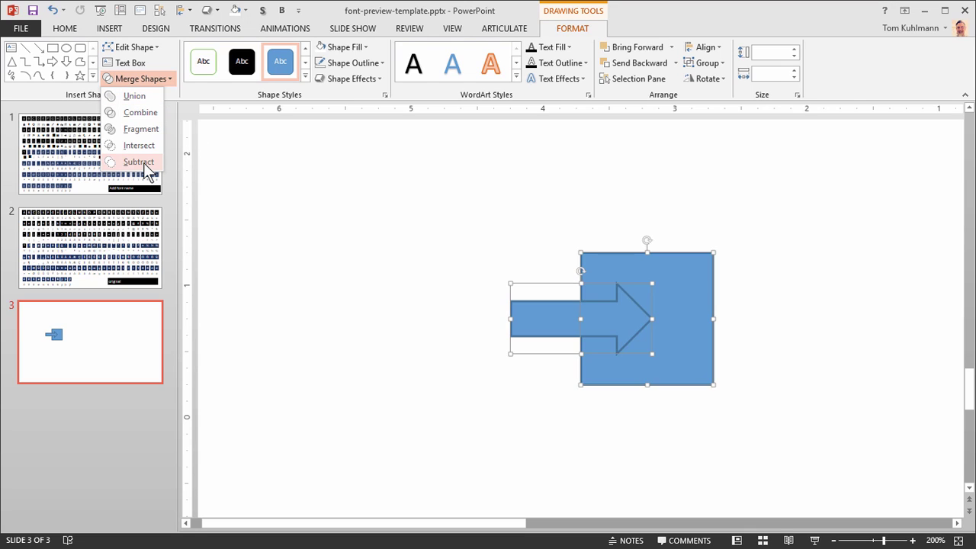
pyautogui.click(329, 207)
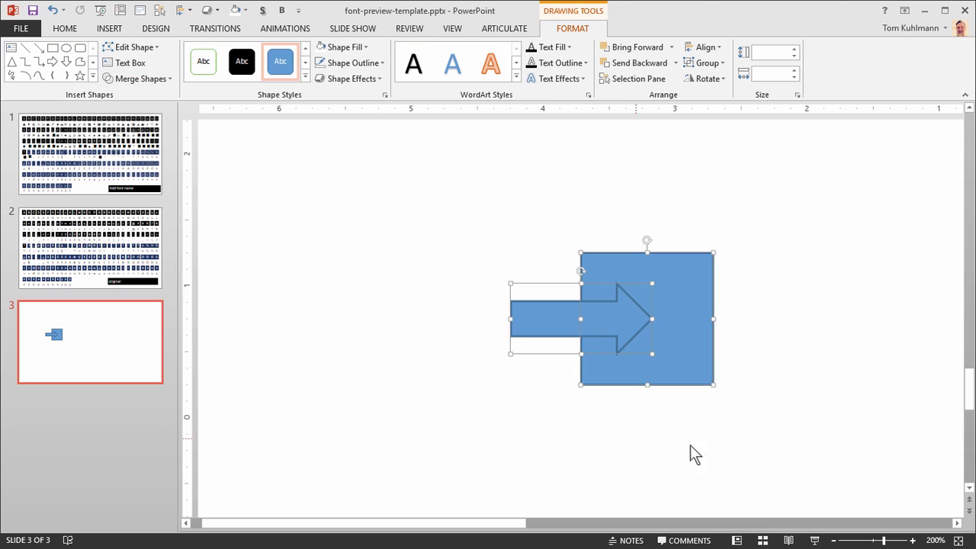
pyautogui.click(740, 427)
pyautogui.click(689, 277)
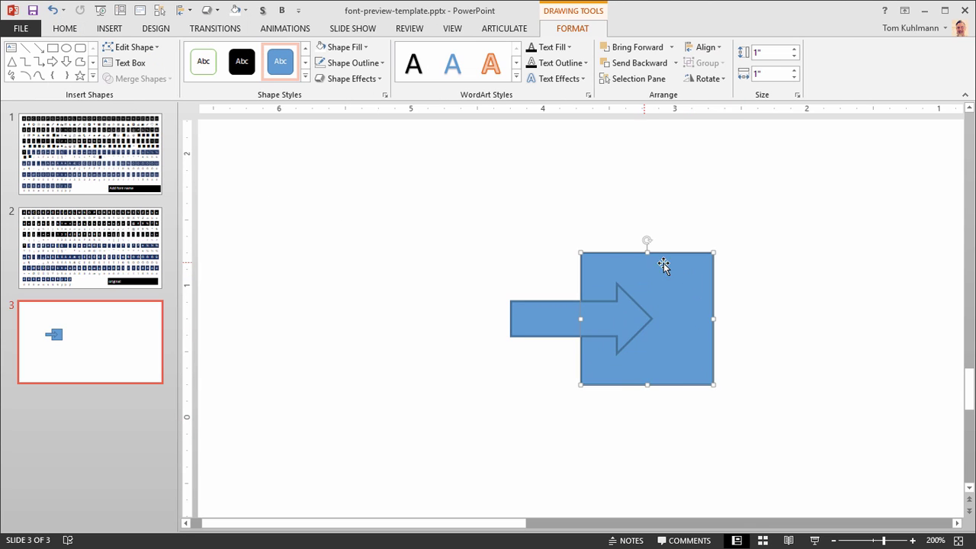
pyautogui.keyDown('shift'); pyautogui.click(548, 312); pyautogui.keyUp('shift')
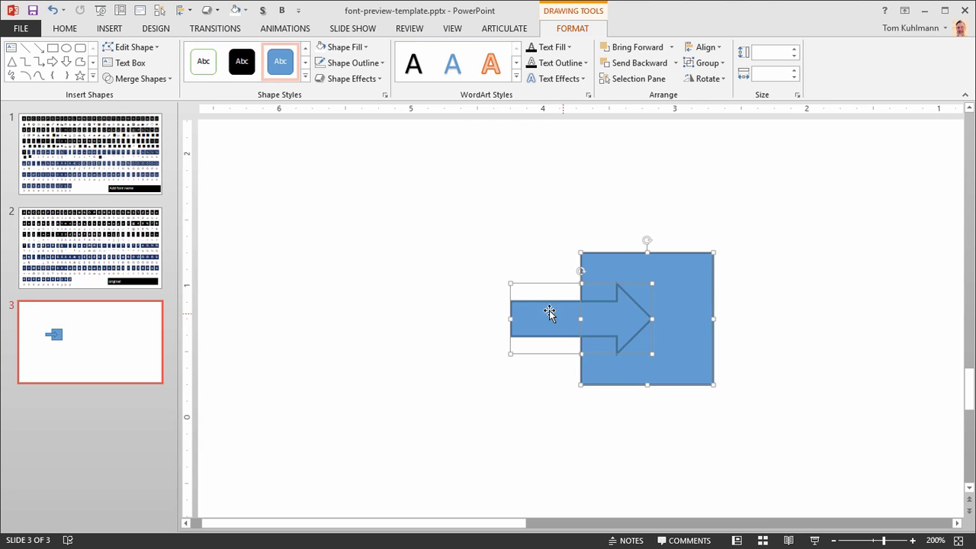
pyautogui.click(166, 80)
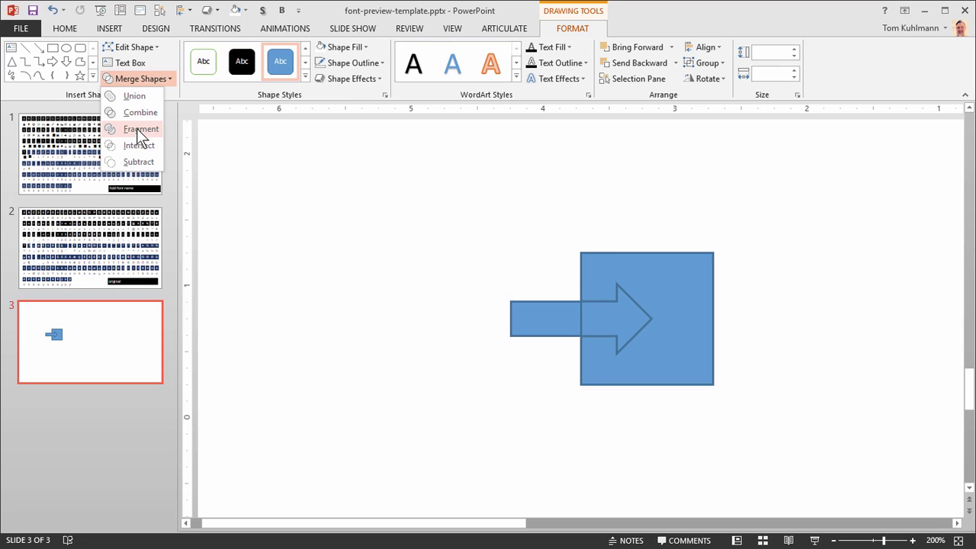
pyautogui.click(397, 257)
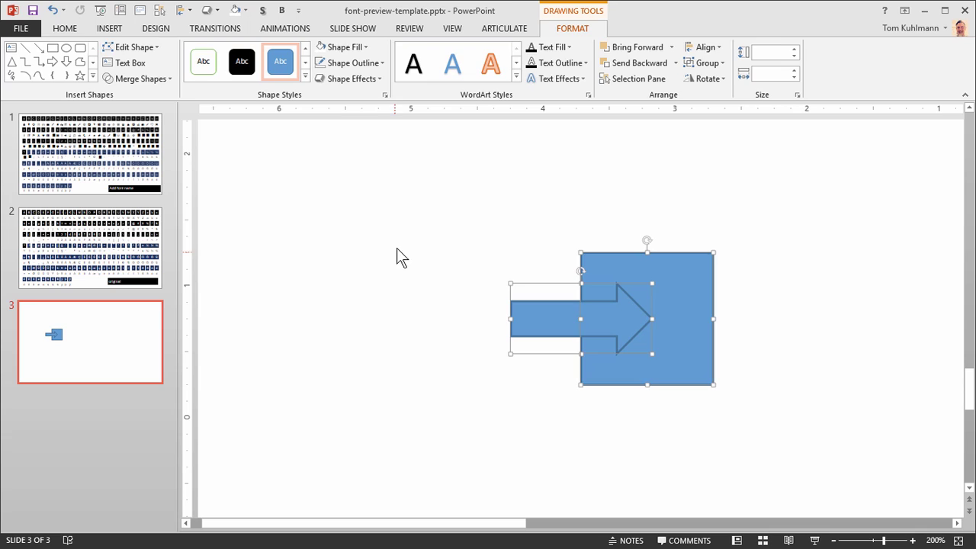
# Delete the square and the arrow from slide 3
pyautogui.click(401, 211)
pyautogui.moveTo(405, 184); pyautogui.dragTo(825, 480)
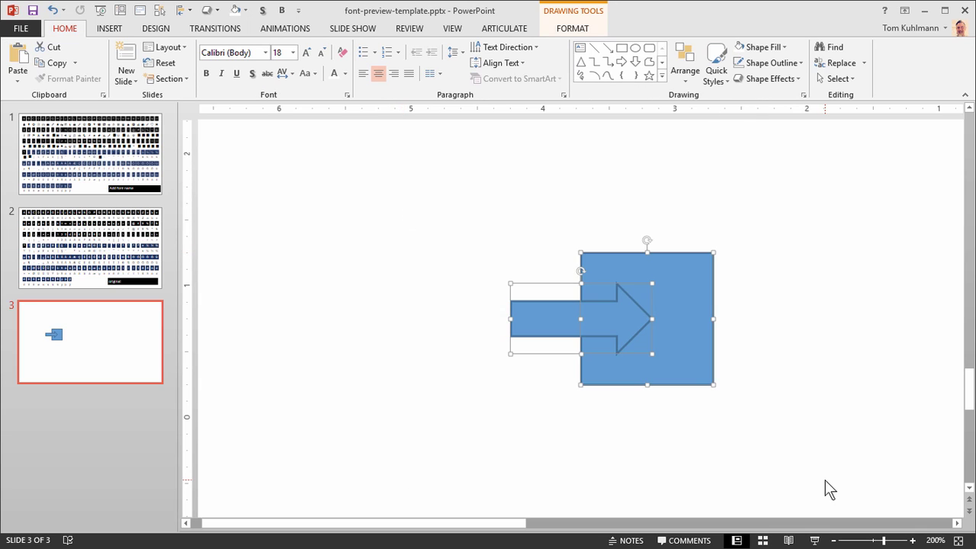
pyautogui.press('Delete')
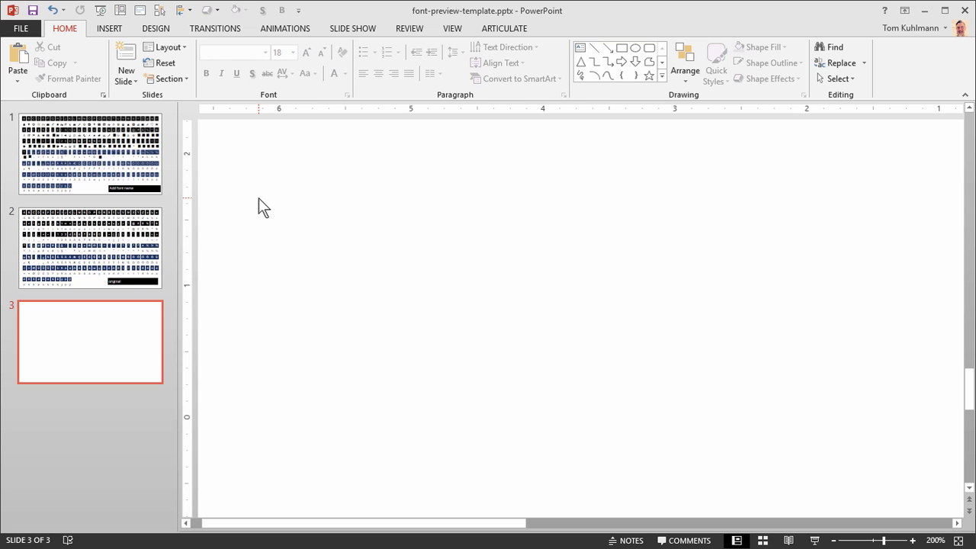
# Copy the folder icon below the letter F on slide 1 and paste it onto slide 3
pyautogui.click(113, 170)
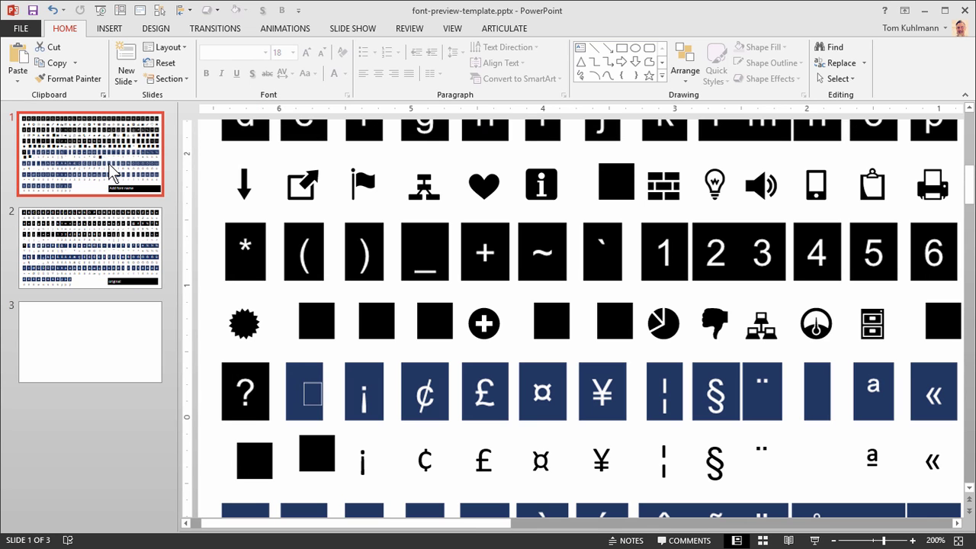
pyautogui.scroll(3, 436, 262)
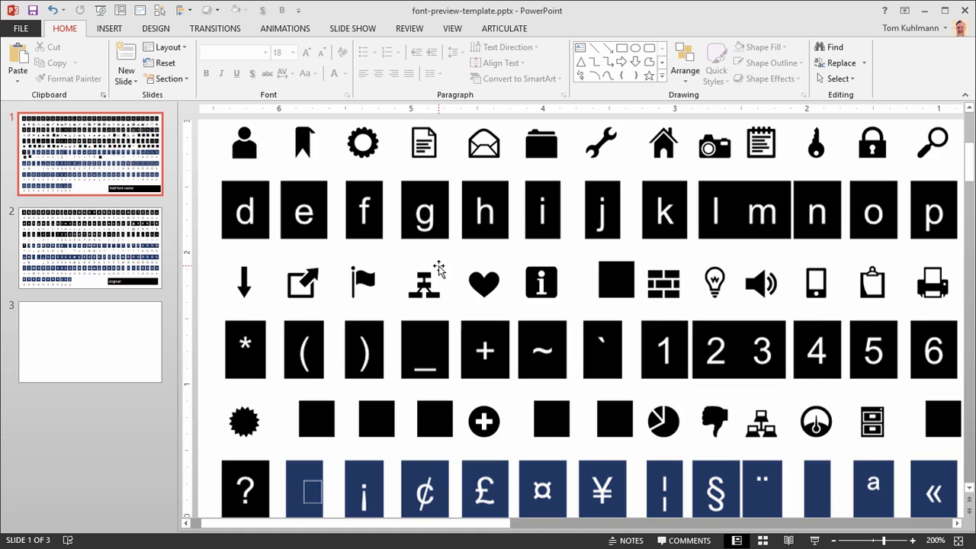
pyautogui.scroll(1, 436, 277)
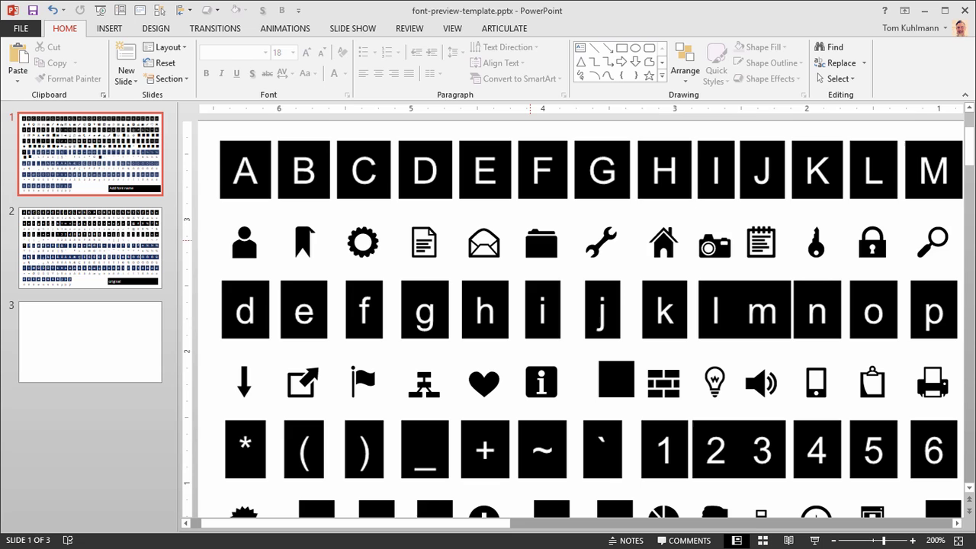
pyautogui.click(541, 243)
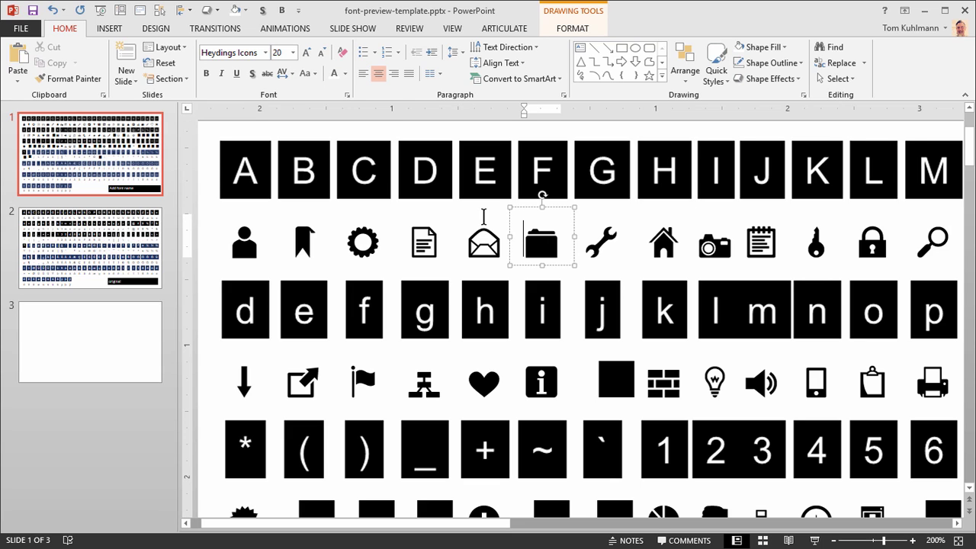
pyautogui.click(559, 208)
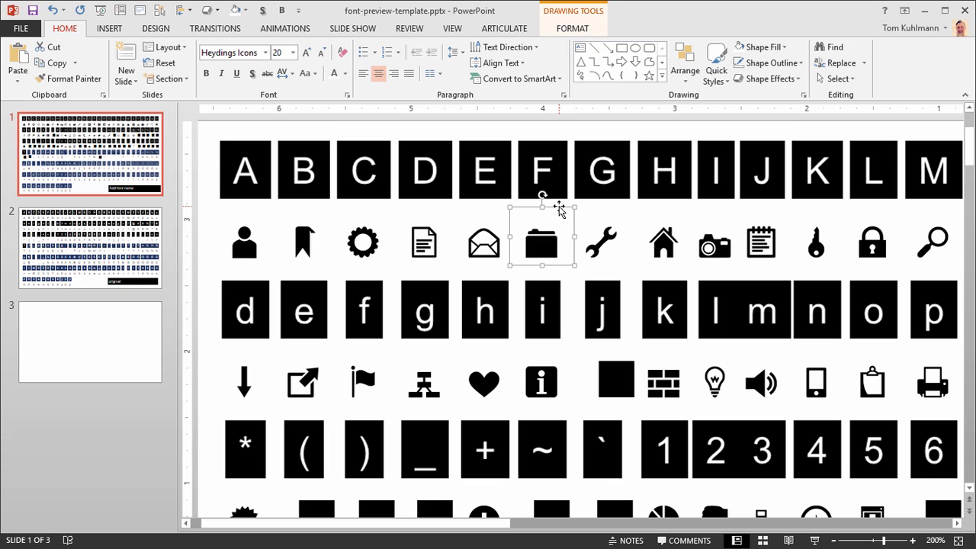
pyautogui.click(66, 336)
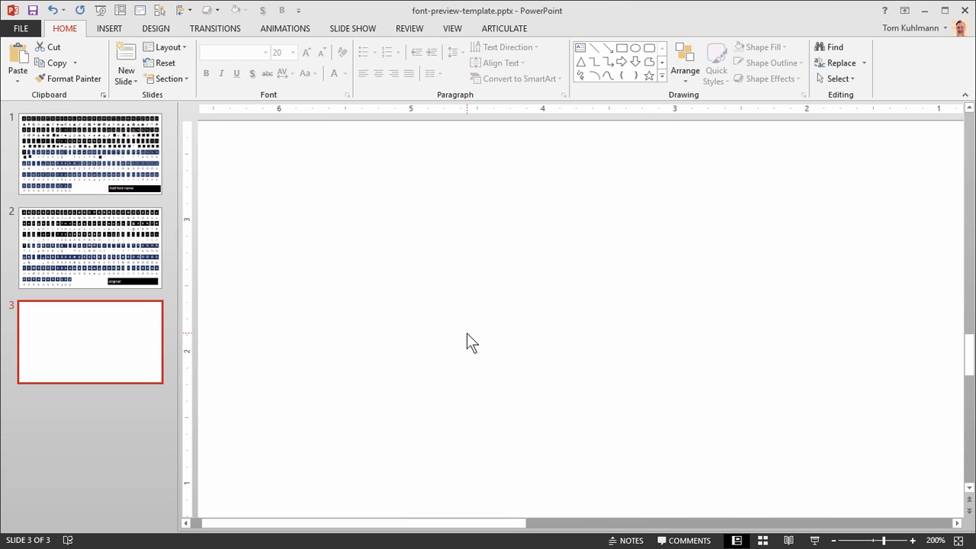
pyautogui.hotkey('ctrl', 'v')
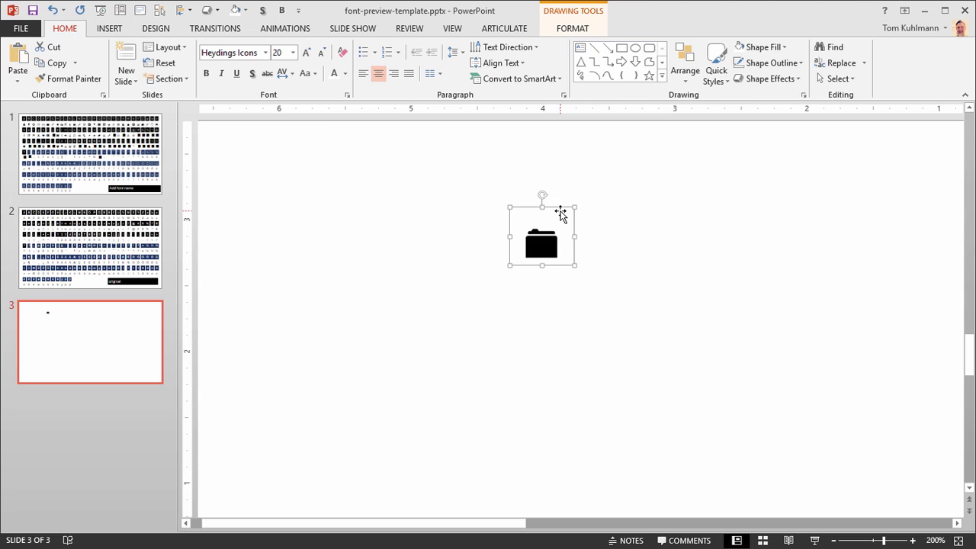
# Add a text box containing "F" below the pasted folder on slide 3 and set its font to Heydings Icons
pyautogui.click(581, 48)
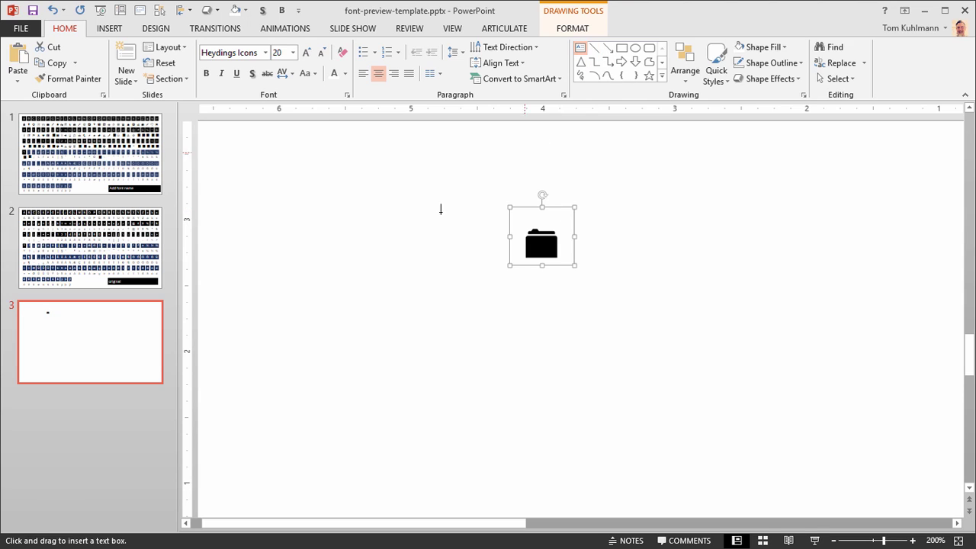
pyautogui.click(373, 303)
pyautogui.write('F')
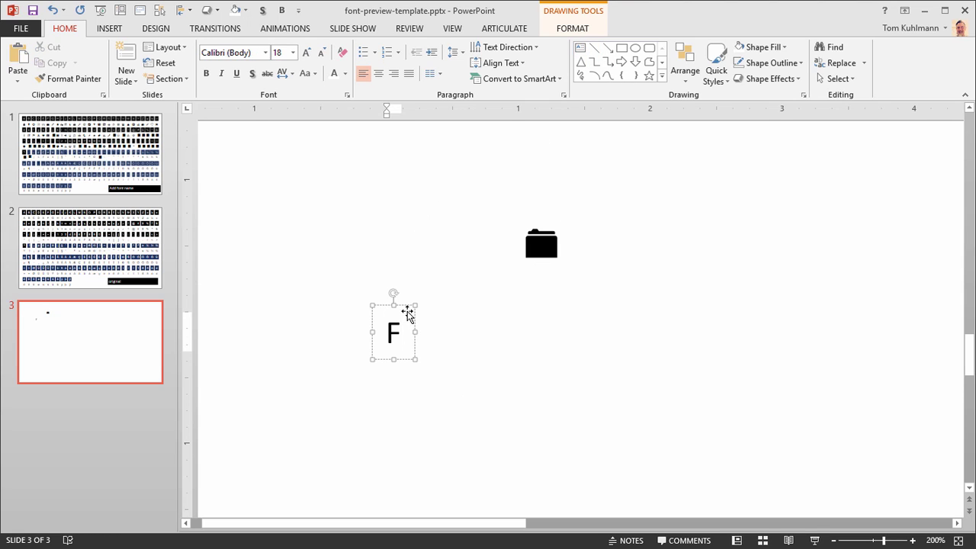
pyautogui.click(406, 309)
pyautogui.click(265, 53)
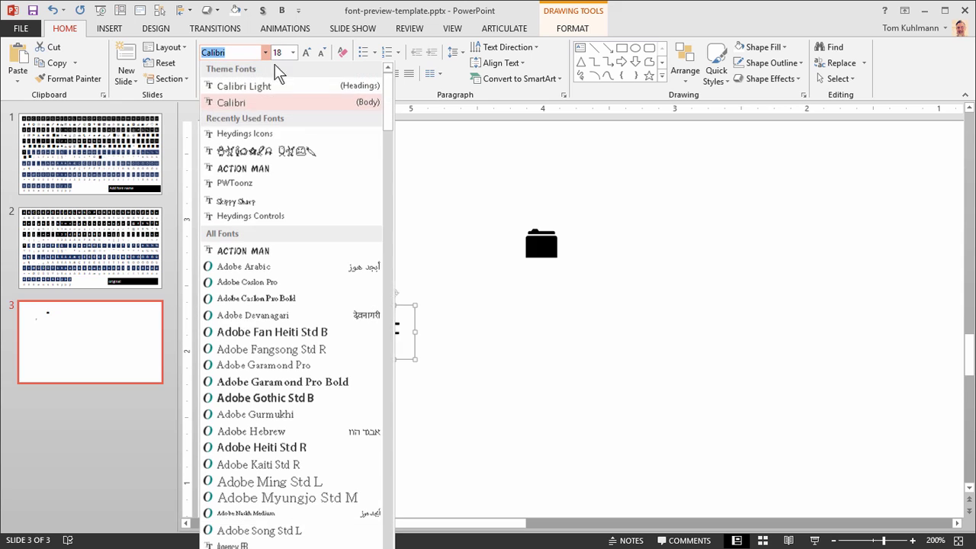
pyautogui.click(245, 137)
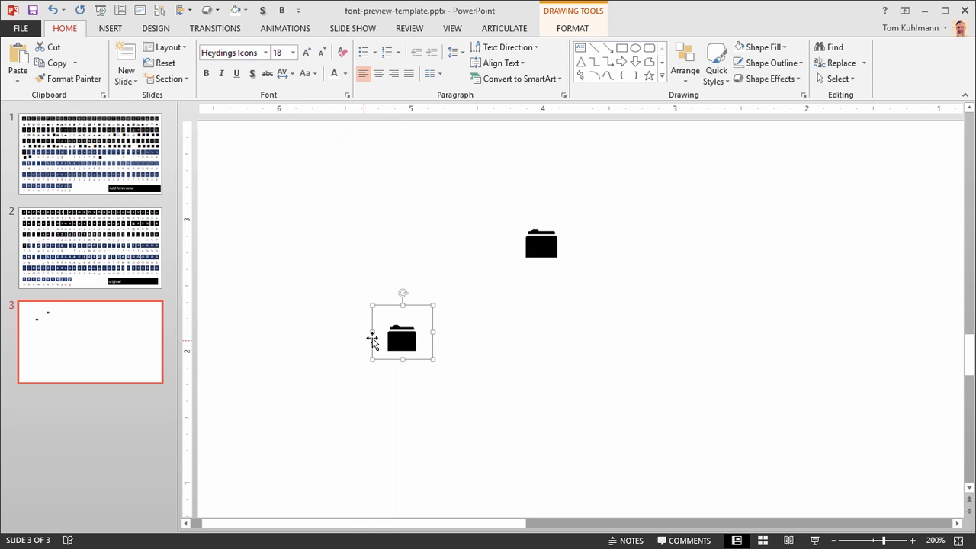
# Delete the text box with the Heydings Icons "F" from below the pasted folder on slide 3
pyautogui.click(525, 374)
pyautogui.click(402, 319)
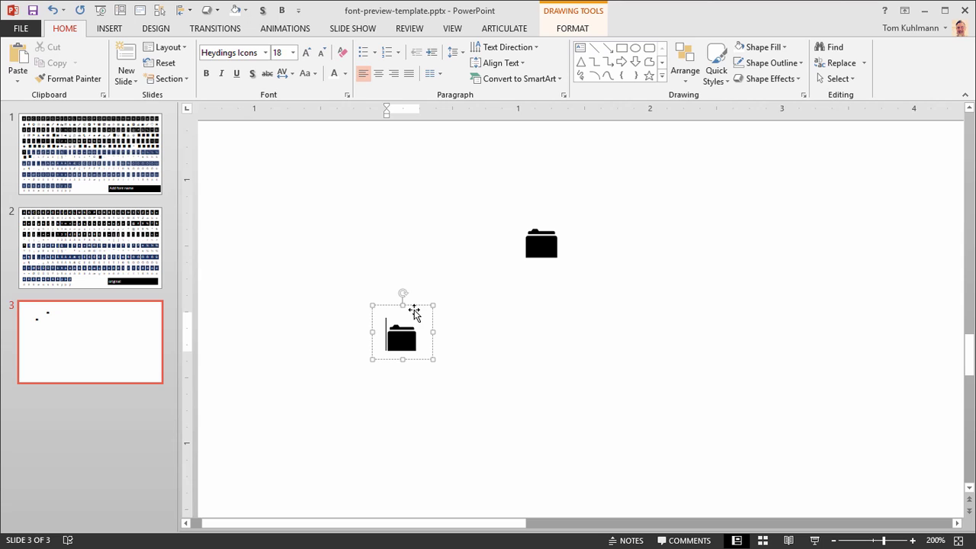
pyautogui.click(412, 307)
pyautogui.press('Delete')
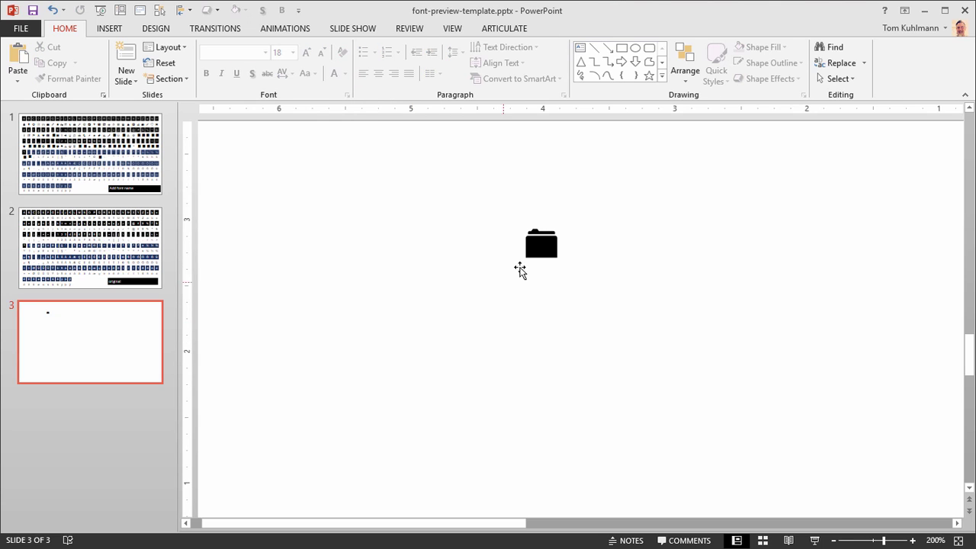
# Enlarge the pasted folder icon on slide 3 to font size 80
pyautogui.click(519, 270)
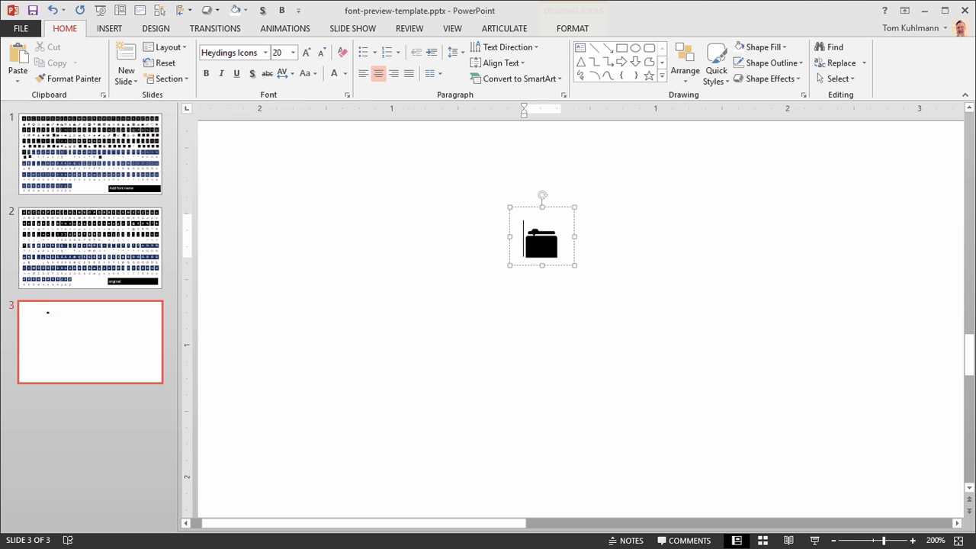
pyautogui.click(559, 208)
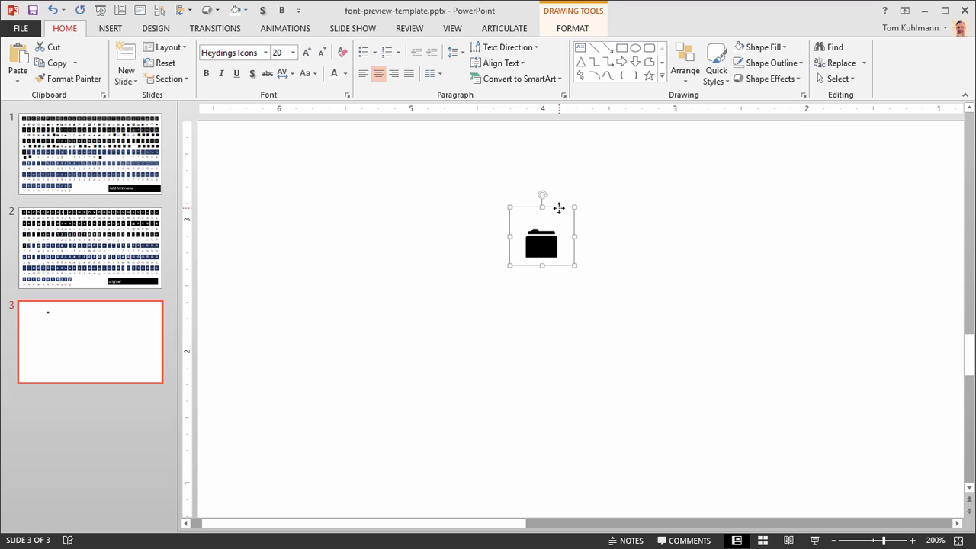
pyautogui.hotkey('ctrl', 'shift', '.')
pyautogui.hotkey('ctrl', 'shift', '.')
pyautogui.hotkey('ctrl', 'shift', '.')
pyautogui.hotkey('ctrl', 'shift', '.')
pyautogui.hotkey('ctrl', 'shift', '.')
pyautogui.hotkey('ctrl', 'shift', '.')
pyautogui.hotkey('ctrl', 'shift', '.')
pyautogui.hotkey('ctrl', 'shift', '.')
pyautogui.hotkey('ctrl', 'shift', '.')
pyautogui.hotkey('ctrl', 'shift', '.')
pyautogui.hotkey('ctrl', 'shift', '.')
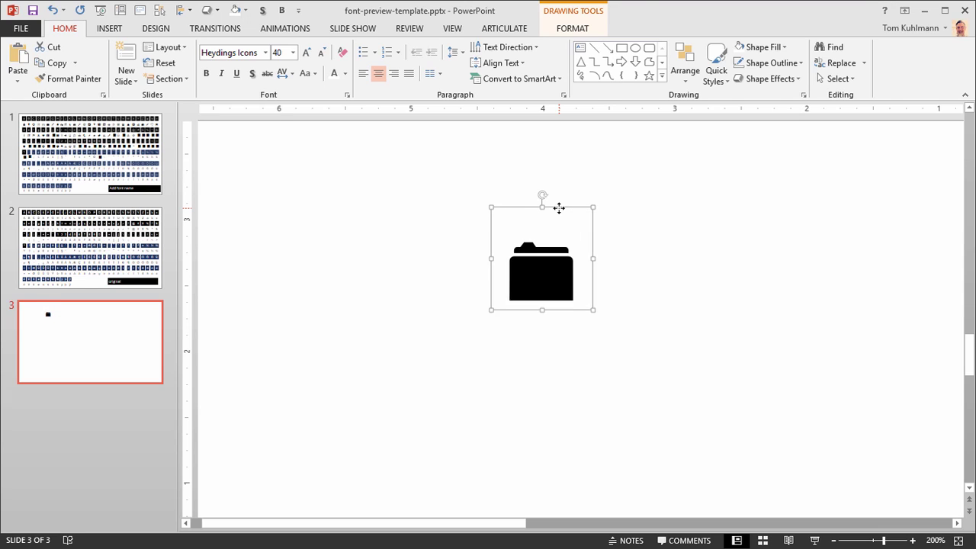
pyautogui.hotkey('ctrl', 'shift', '.')
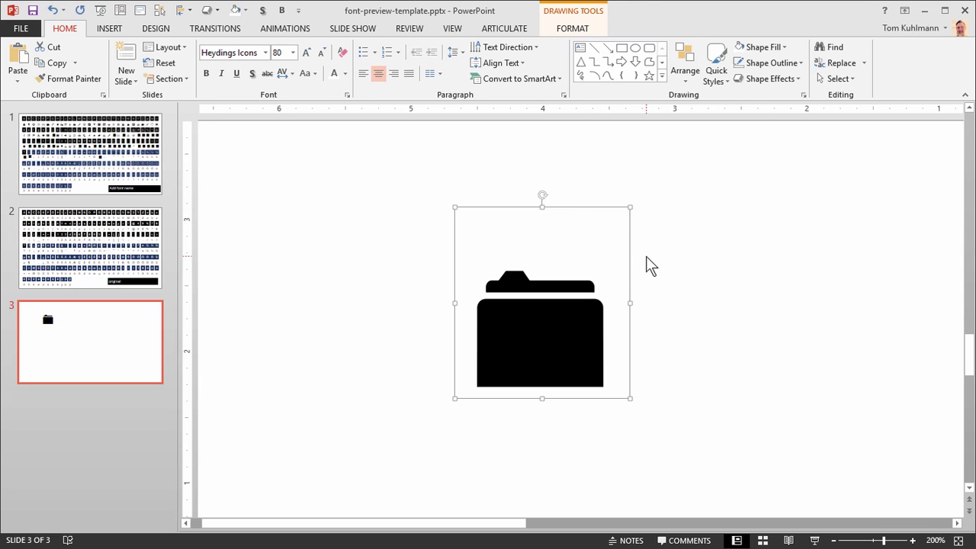
pyautogui.click(621, 47)
pyautogui.moveTo(655, 238); pyautogui.dragTo(801, 357)
pyautogui.keyDown('shift'); pyautogui.click(592, 397); pyautogui.keyUp('shift')
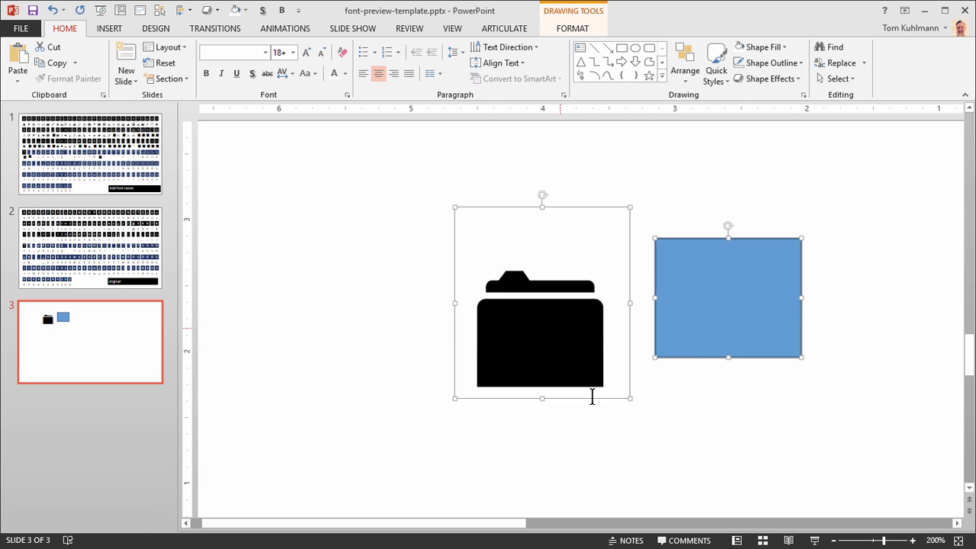
pyautogui.click(726, 348)
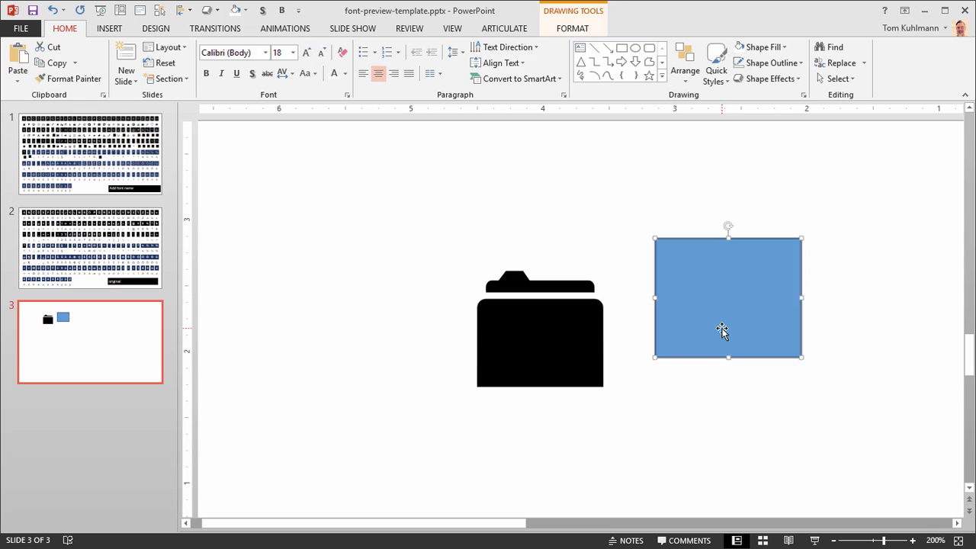
pyautogui.press('Delete')
# Duplicate the folder icon beside the original and apply the Fragment merge operation to both folders
pyautogui.click(615, 328)
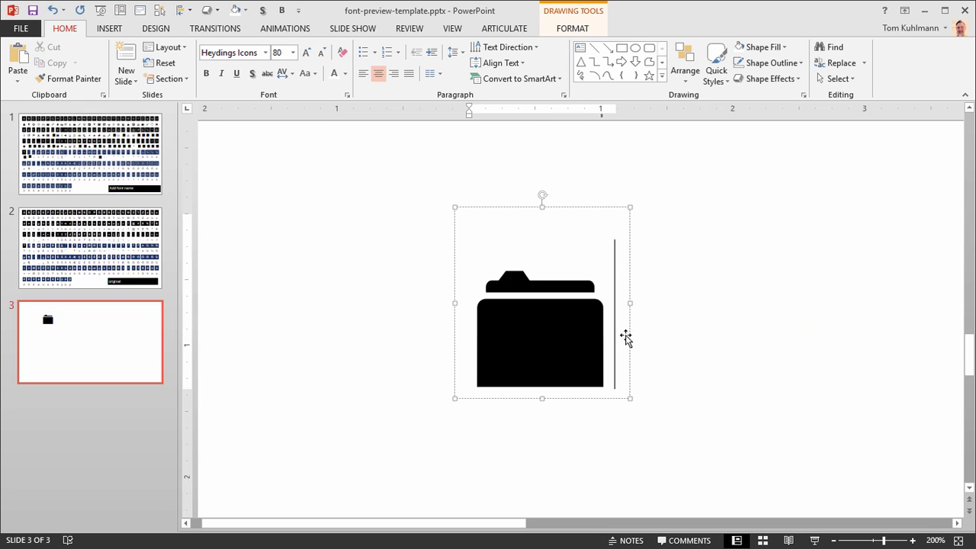
pyautogui.moveTo(630, 330); pyautogui.dragTo(807, 344)
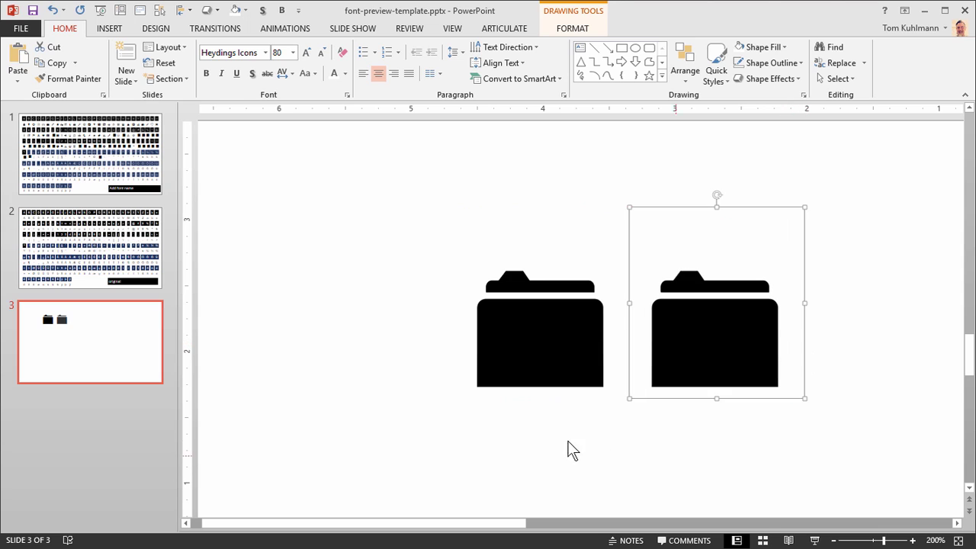
pyautogui.click(395, 198)
pyautogui.moveTo(383, 174)
pyautogui.mouseDown()
pyautogui.moveTo(844, 468)
pyautogui.moveTo(878, 468)
pyautogui.mouseUp()
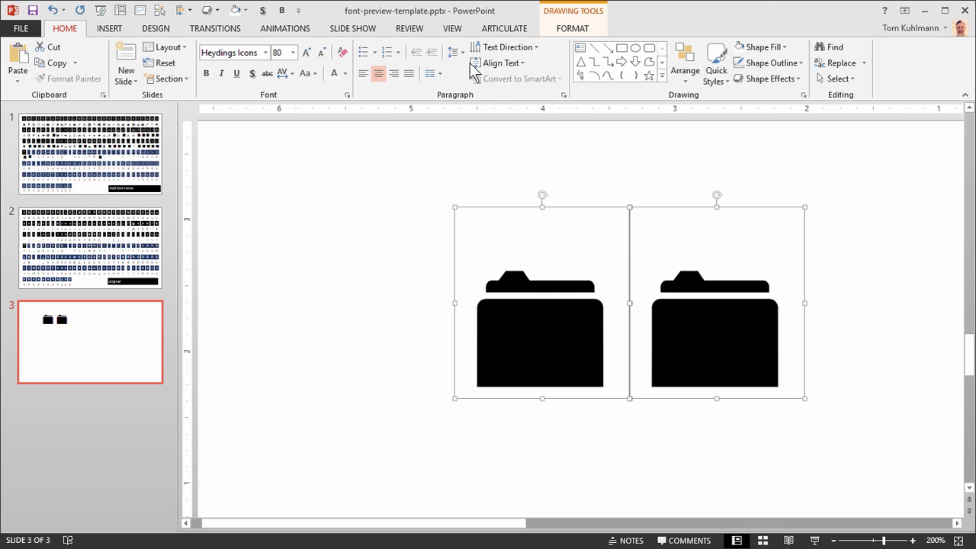
pyautogui.click(569, 28)
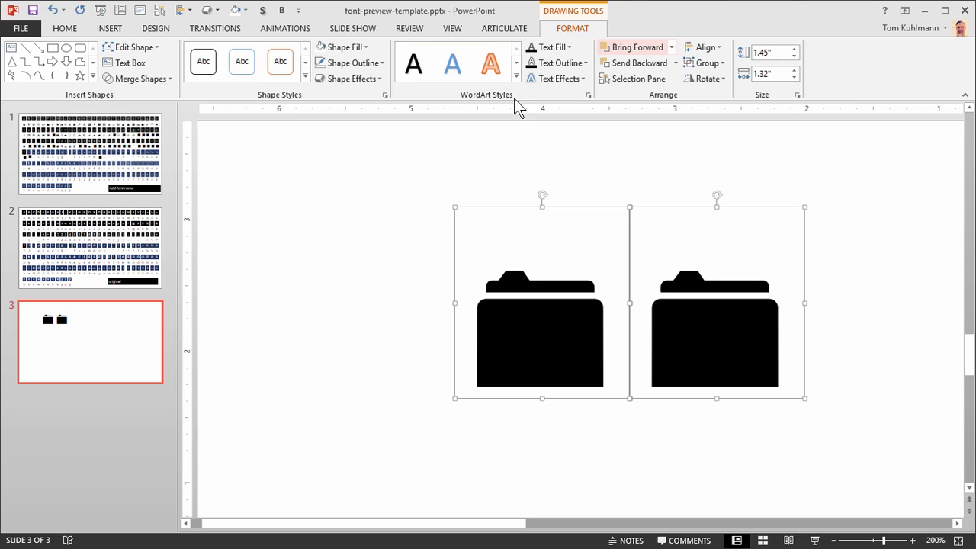
pyautogui.click(171, 77)
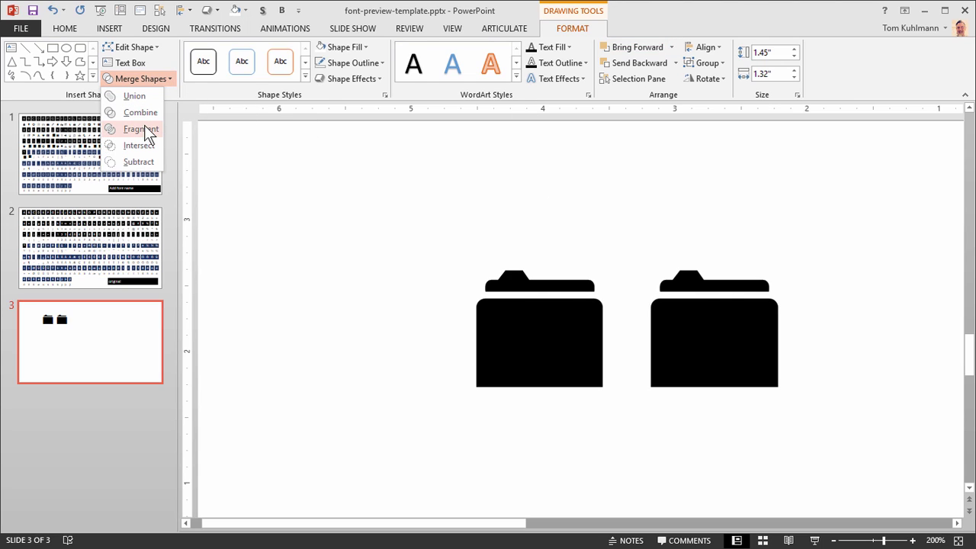
pyautogui.click(142, 129)
pyautogui.click(361, 330)
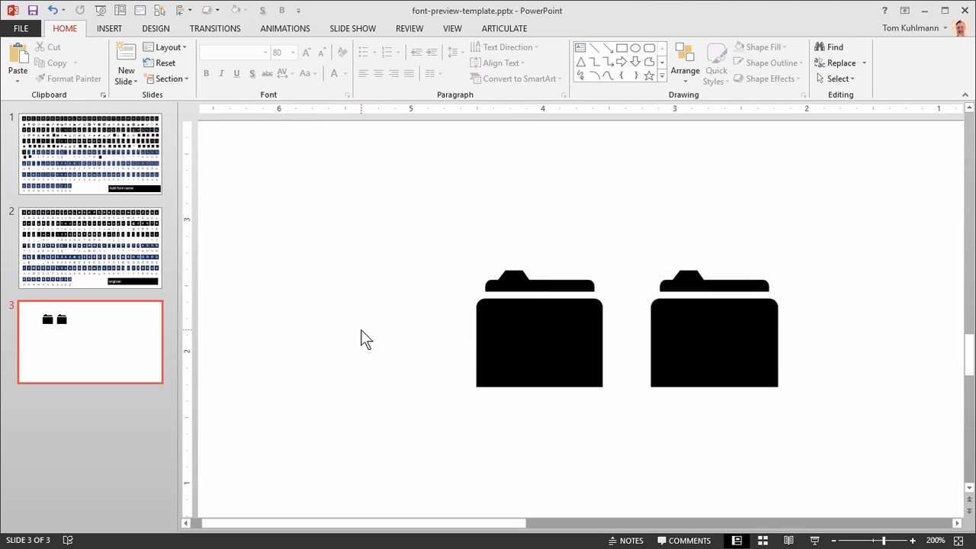
# Delete both pieces of the duplicate folder and select the remaining folder's front and back tab individually
pyautogui.moveTo(634, 210); pyautogui.dragTo(847, 483)
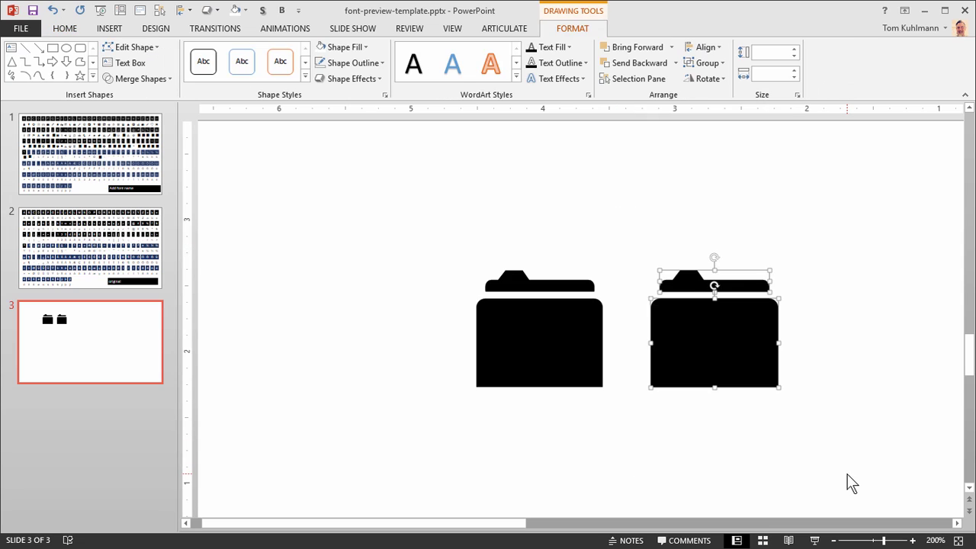
pyautogui.press('Delete')
pyautogui.click(497, 364)
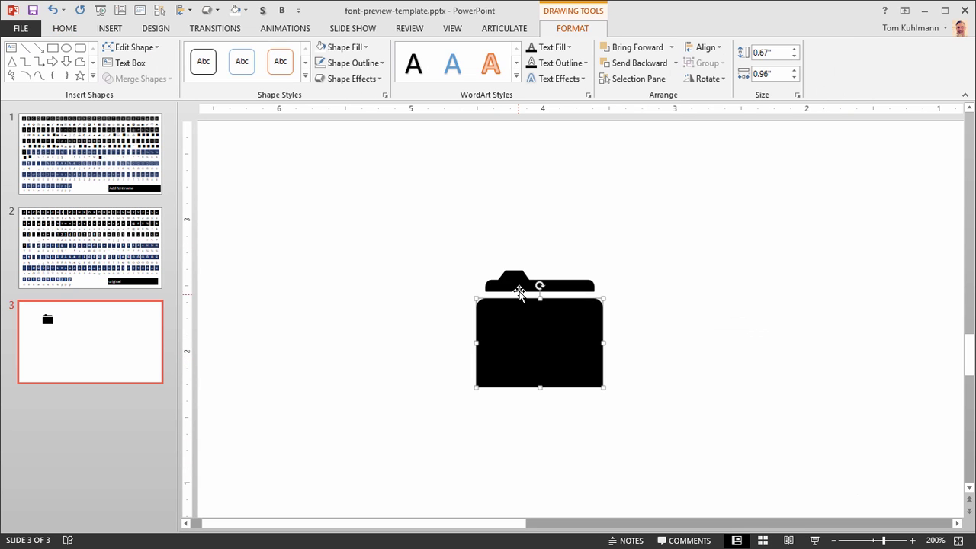
pyautogui.click(516, 287)
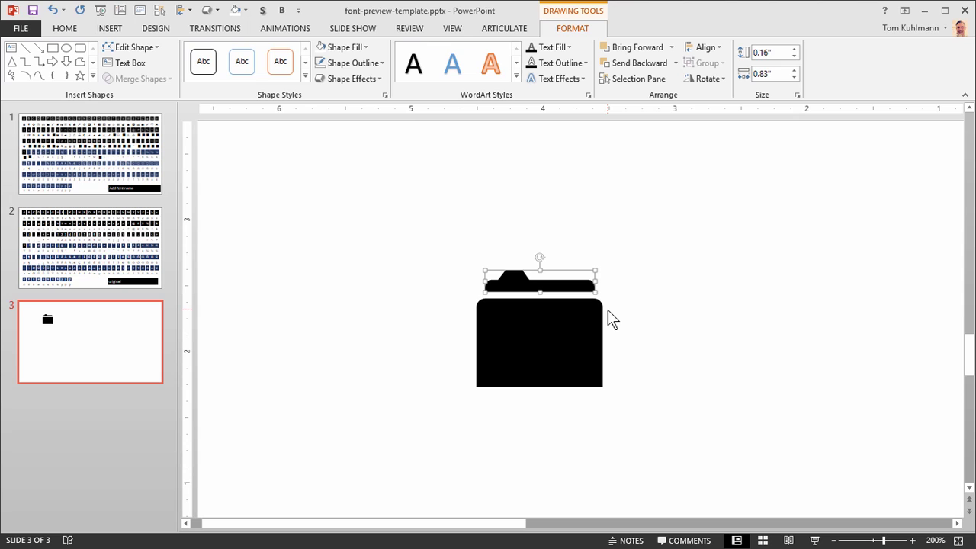
# Inspect the edit points of the folder's front piece without changing its outline
pyautogui.click(557, 331)
pyautogui.rightClick(563, 336)
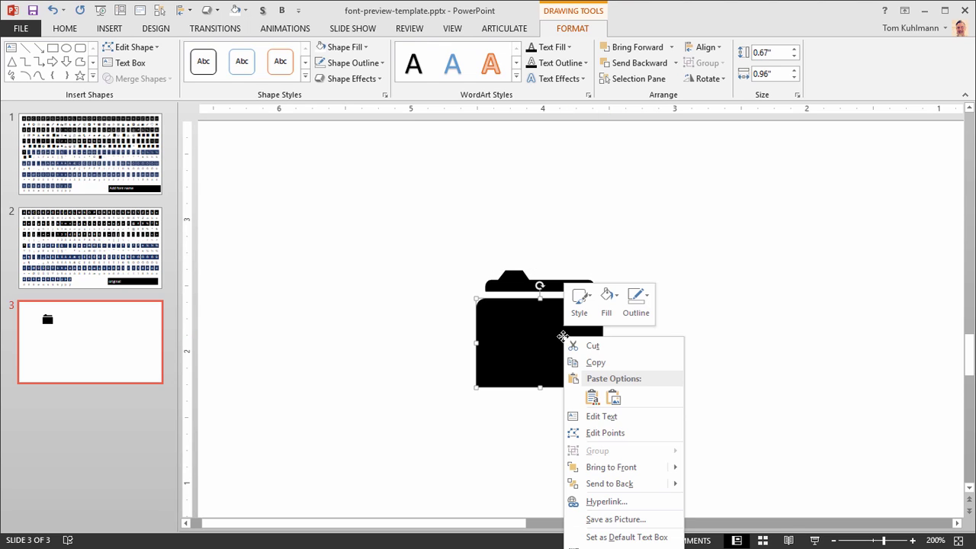
pyautogui.click(595, 433)
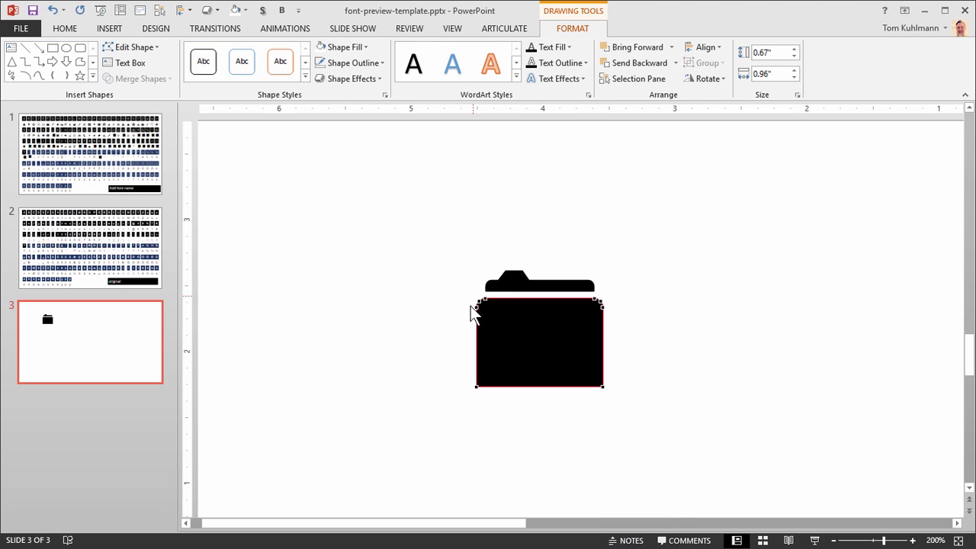
pyautogui.click(713, 380)
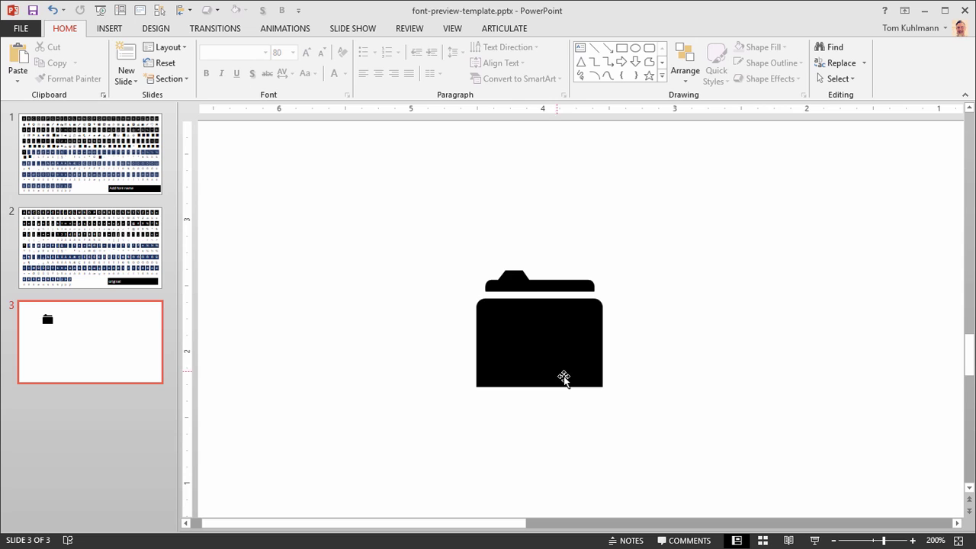
# Fill the folder's front piece with light gold and its back tab piece with dark gold
pyautogui.click(559, 335)
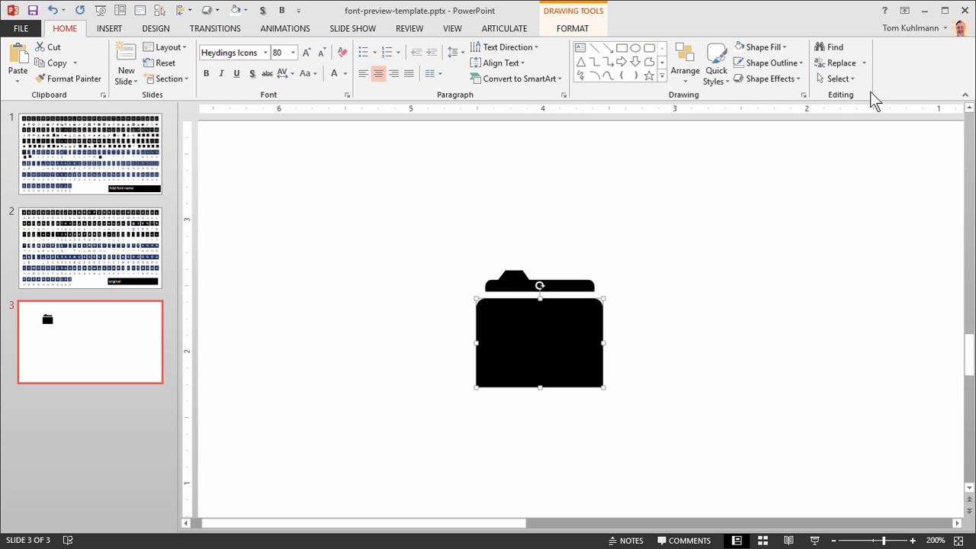
pyautogui.click(781, 48)
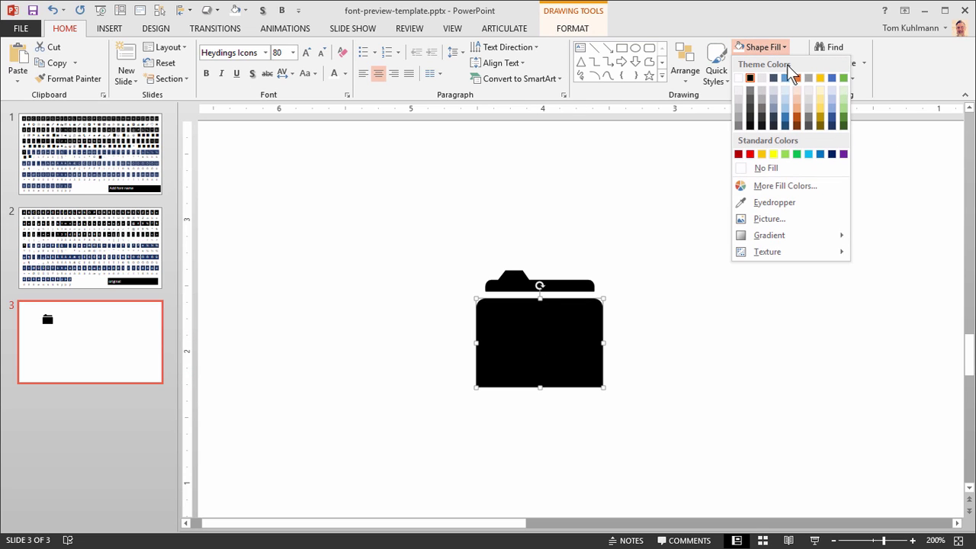
pyautogui.click(822, 108)
pyautogui.click(562, 285)
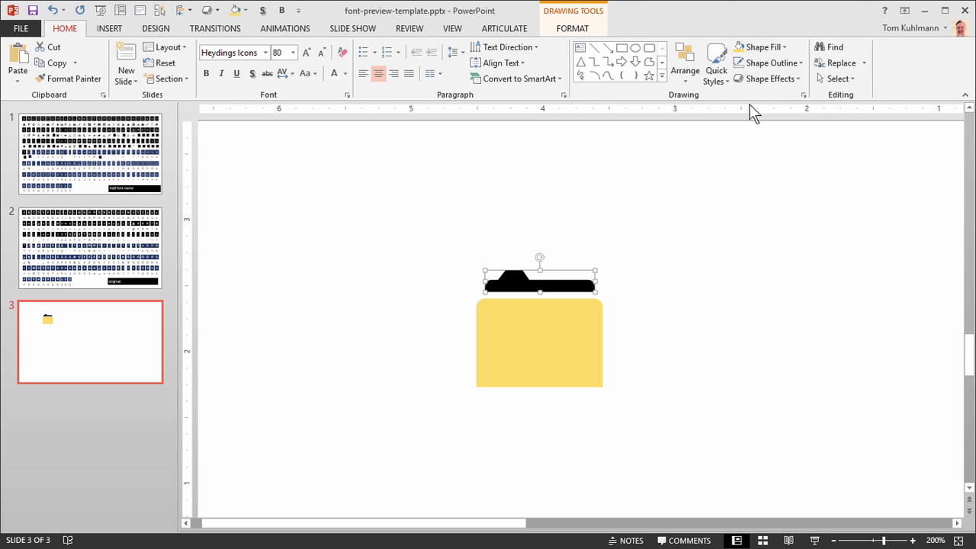
pyautogui.click(785, 47)
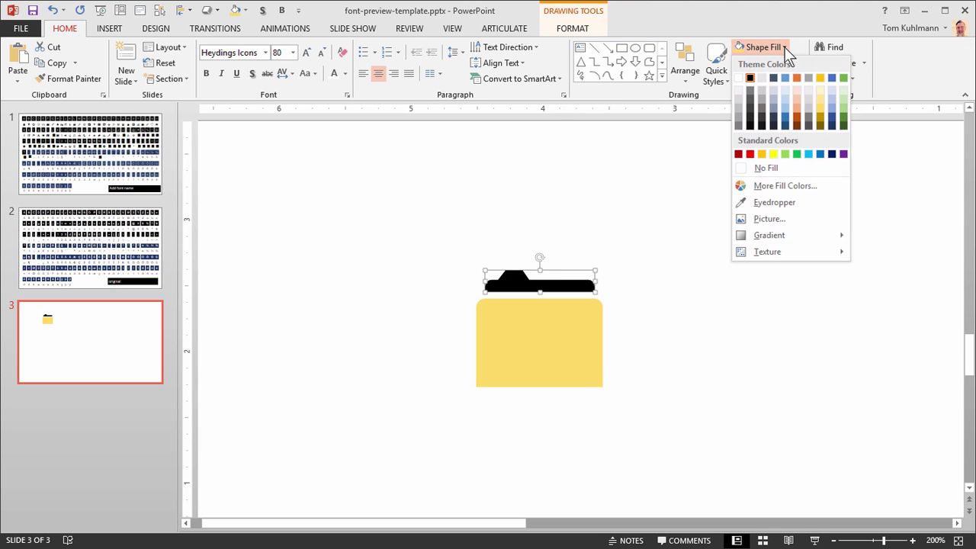
pyautogui.click(823, 116)
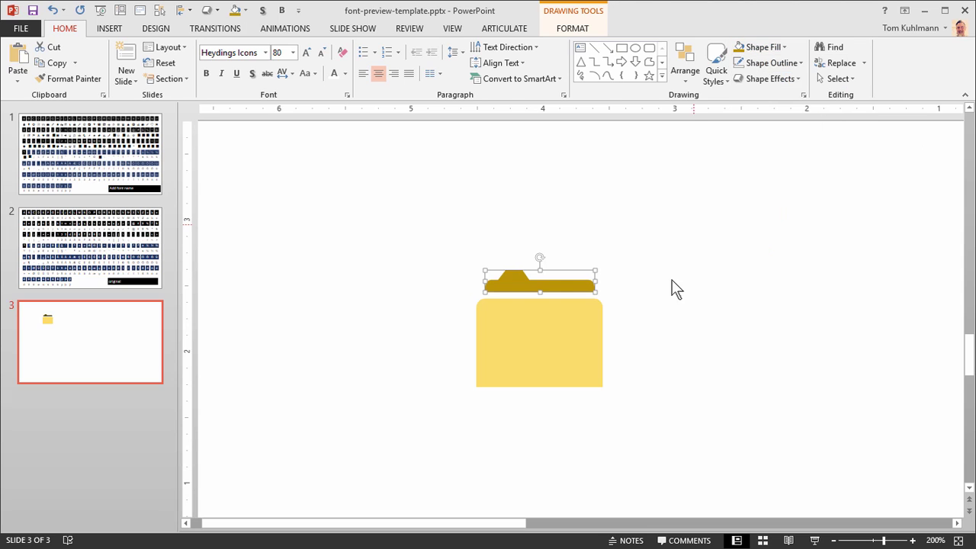
pyautogui.click(672, 287)
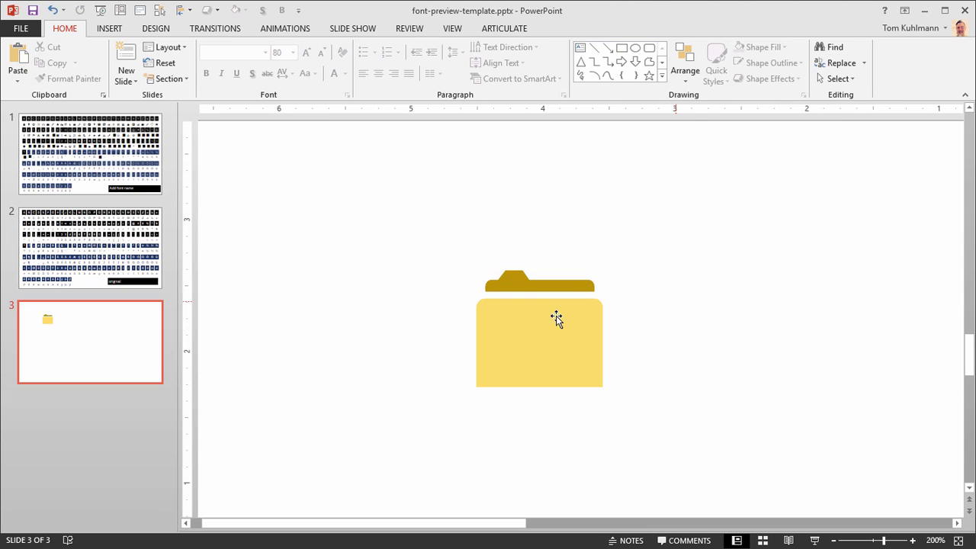
# Draw an upright rectangle, move it to the right of the folder, and fill it with very light gray
pyautogui.click(623, 47)
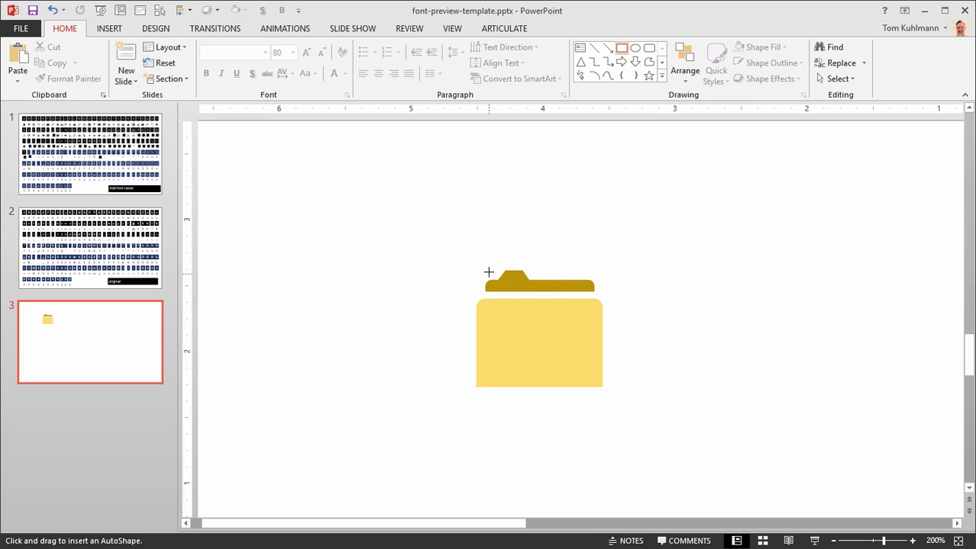
pyautogui.moveTo(492, 269); pyautogui.dragTo(623, 404)
pyautogui.moveTo(588, 331); pyautogui.dragTo(741, 307)
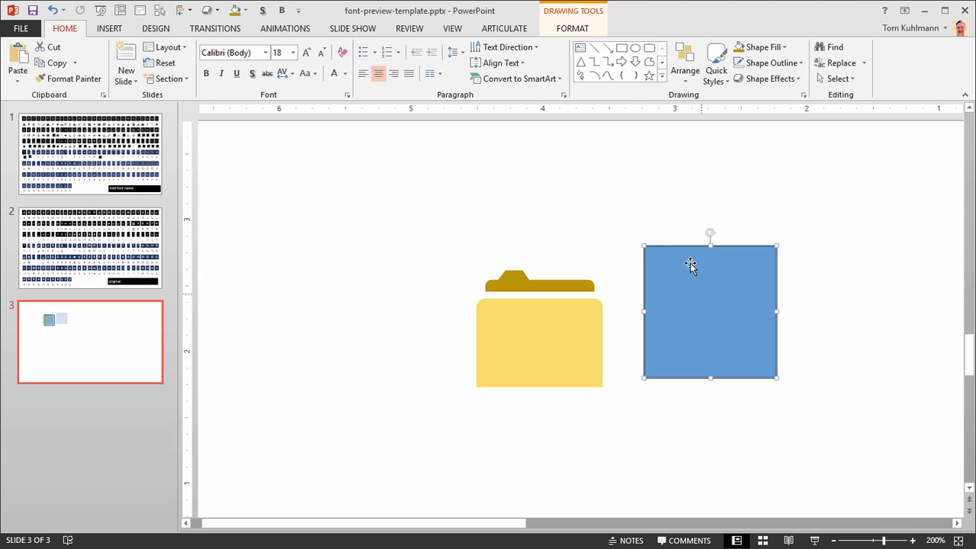
pyautogui.moveTo(645, 246); pyautogui.dragTo(665, 228)
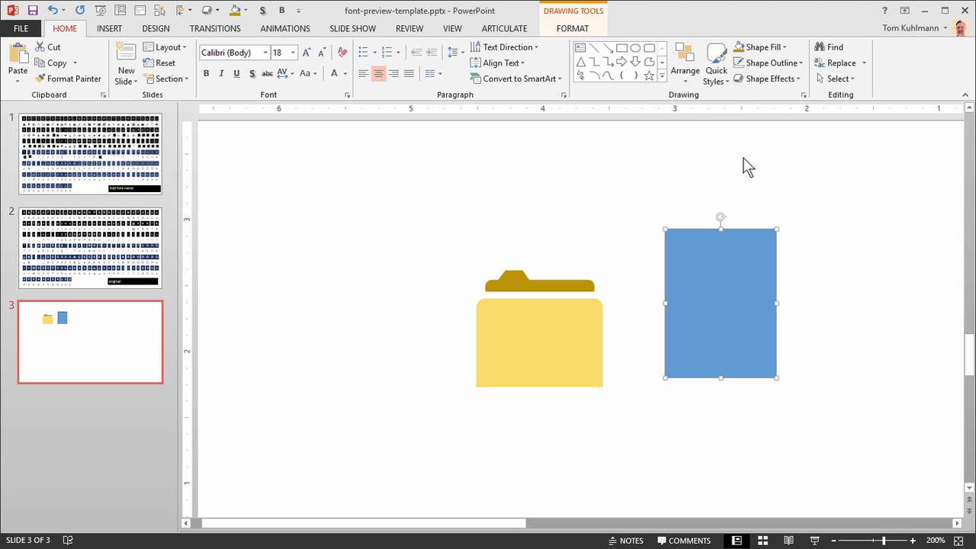
pyautogui.click(772, 46)
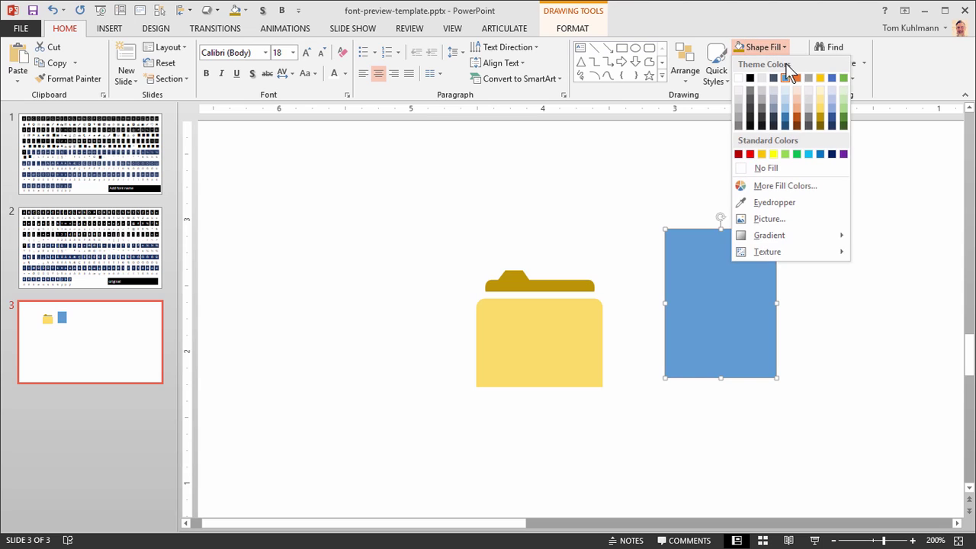
pyautogui.click(738, 90)
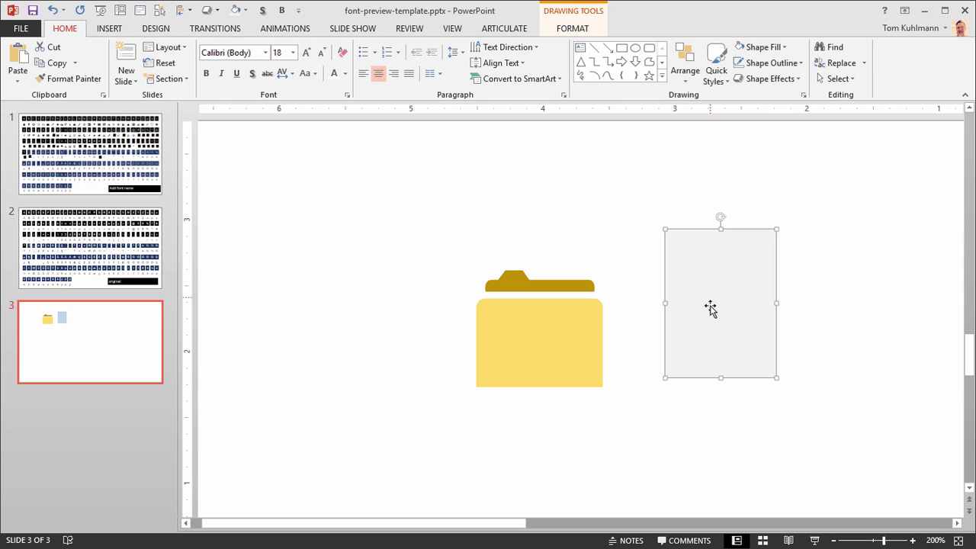
# Place the gray rectangle over the folder, tilted counterclockwise and scaled down slightly
pyautogui.moveTo(720, 215); pyautogui.dragTo(660, 272)
pyautogui.moveTo(732, 302); pyautogui.dragTo(557, 315)
pyautogui.moveTo(510, 231); pyautogui.dragTo(519, 262)
pyautogui.moveTo(539, 305); pyautogui.dragTo(525, 299)
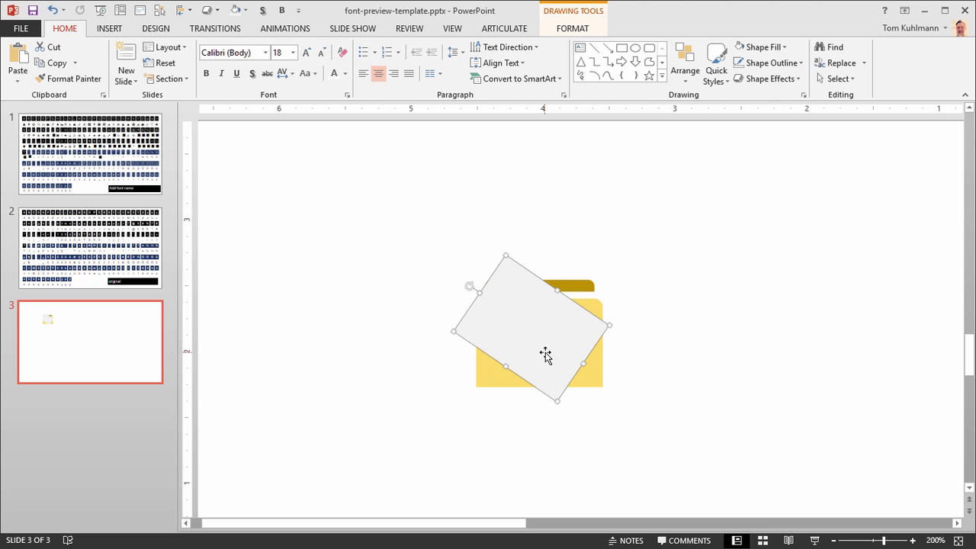
# Use the Selection pane to move the gray rectangle one level back, between the folder's front and back tab
pyautogui.click(848, 79)
pyautogui.click(873, 115)
pyautogui.click(960, 142)
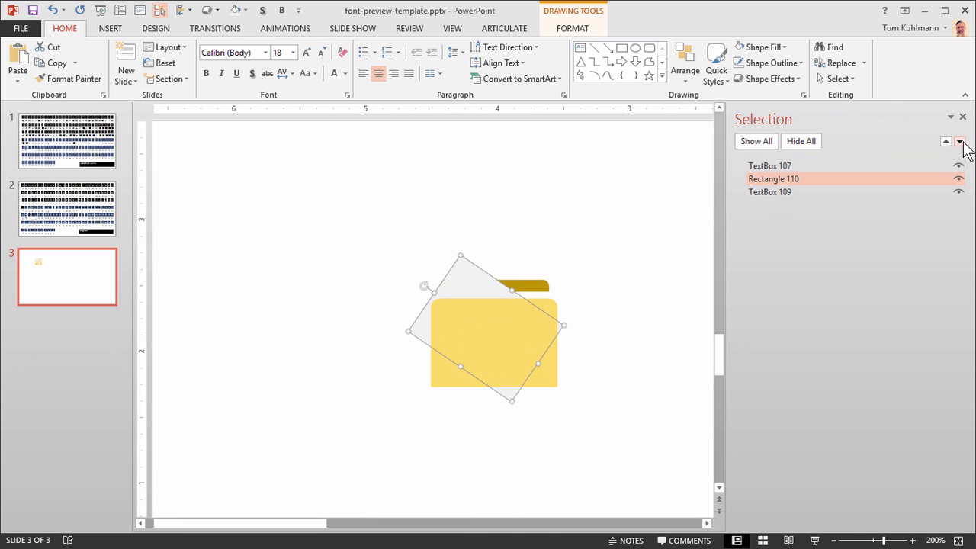
pyautogui.click(577, 441)
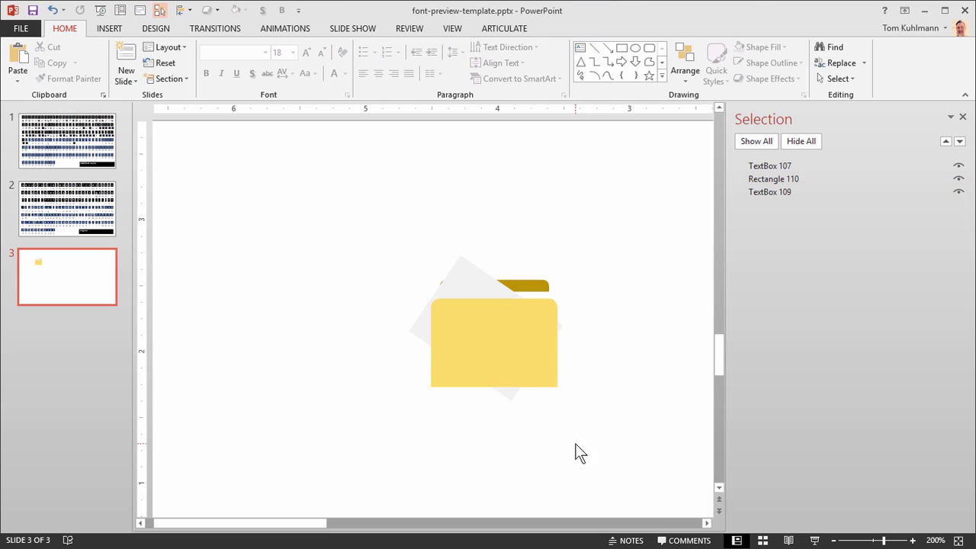
# Edit the gray rectangle's points so that its lower and right corners are tucked behind the folder's front piece
pyautogui.click(466, 285)
pyautogui.rightClick(465, 281)
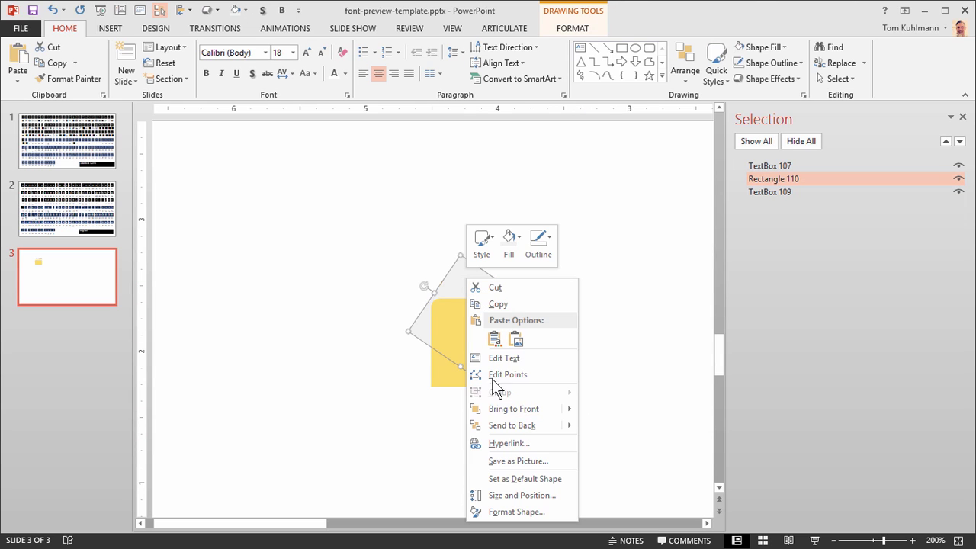
pyautogui.click(494, 375)
pyautogui.moveTo(511, 401); pyautogui.dragTo(530, 351)
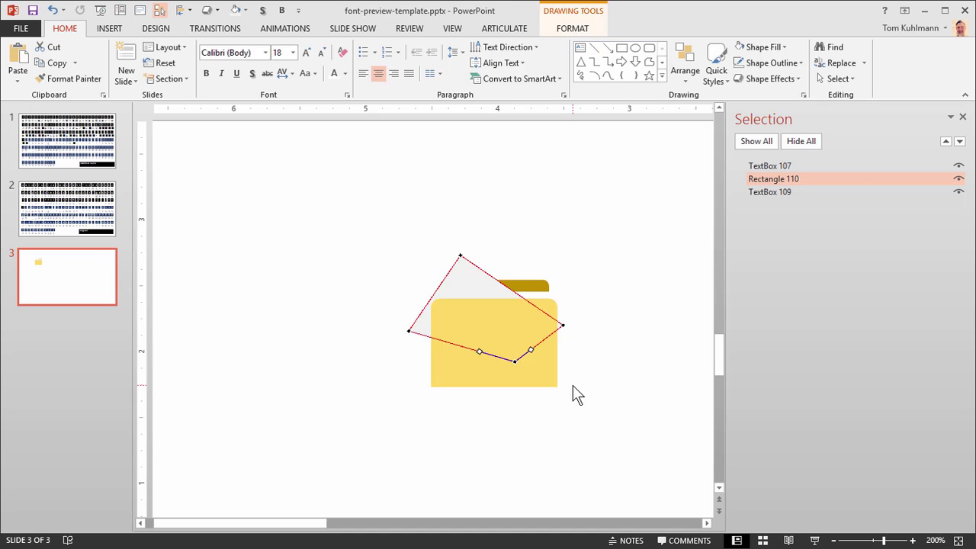
pyautogui.click(572, 389)
pyautogui.click(467, 293)
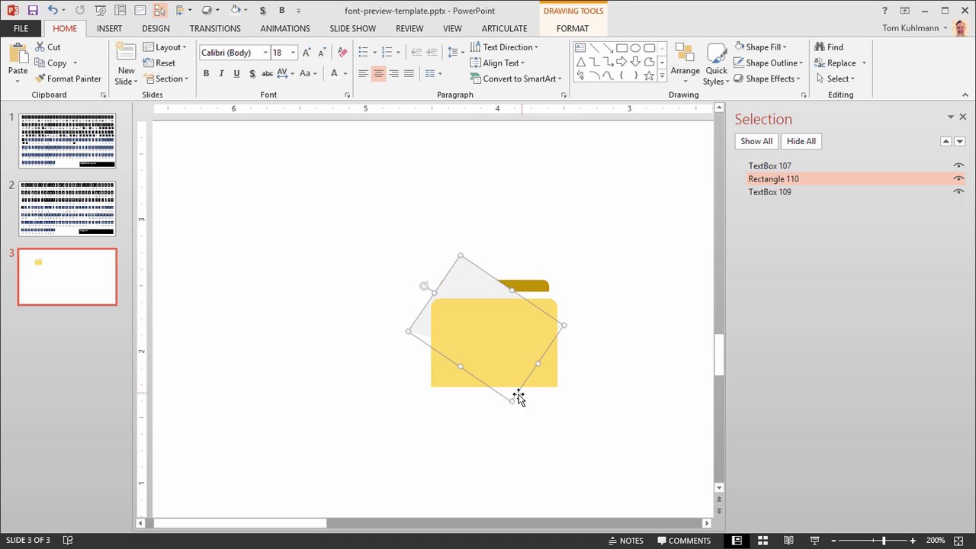
pyautogui.rightClick(468, 279)
pyautogui.click(505, 374)
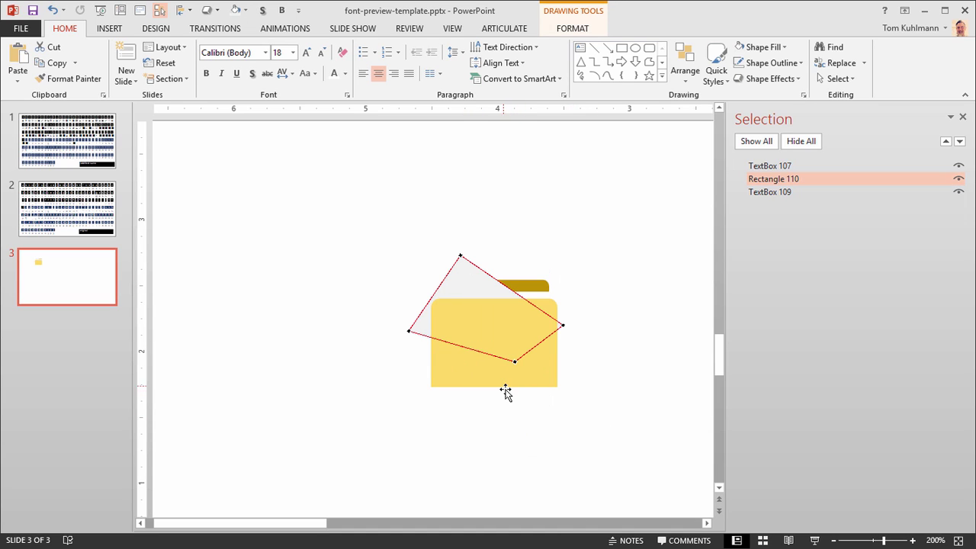
pyautogui.moveTo(512, 361); pyautogui.dragTo(509, 383)
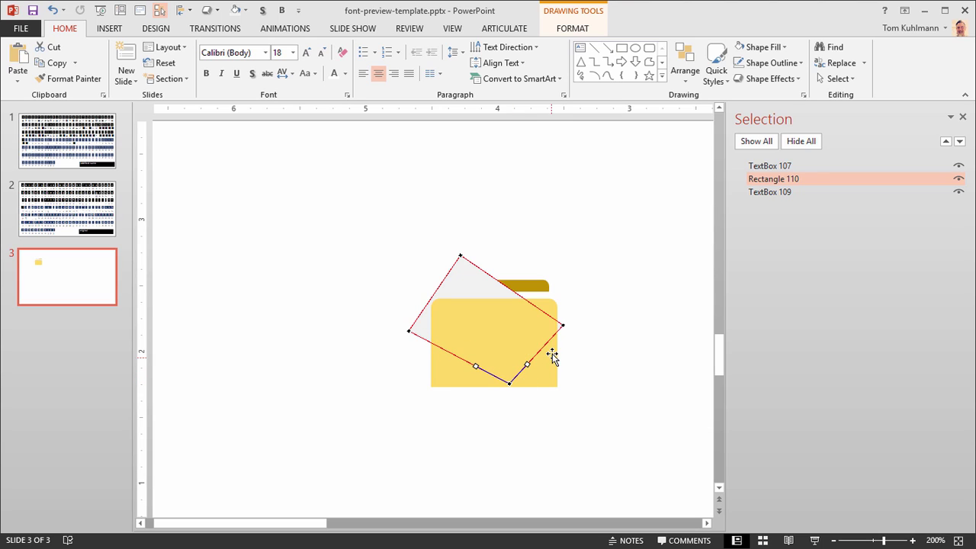
pyautogui.moveTo(565, 326); pyautogui.dragTo(550, 333)
pyautogui.click(607, 359)
# Rotate the gray paper clockwise and reposition it so it sticks out above the right part of the folder
pyautogui.click(456, 268)
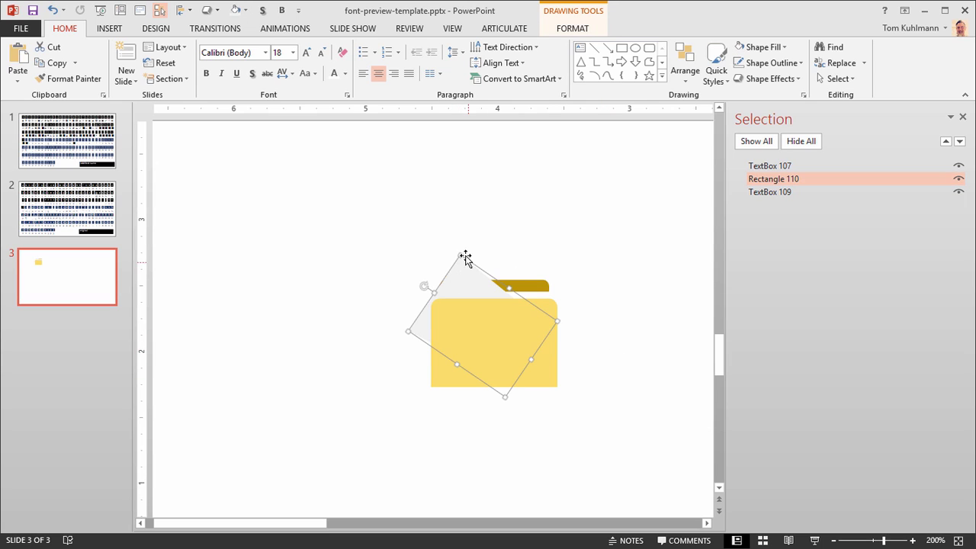
pyautogui.moveTo(425, 283); pyautogui.dragTo(435, 273)
pyautogui.moveTo(479, 329)
pyautogui.mouseDown()
pyautogui.moveTo(479, 347)
pyautogui.moveTo(481, 331)
pyautogui.mouseUp()
pyautogui.moveTo(473, 272); pyautogui.dragTo(526, 255)
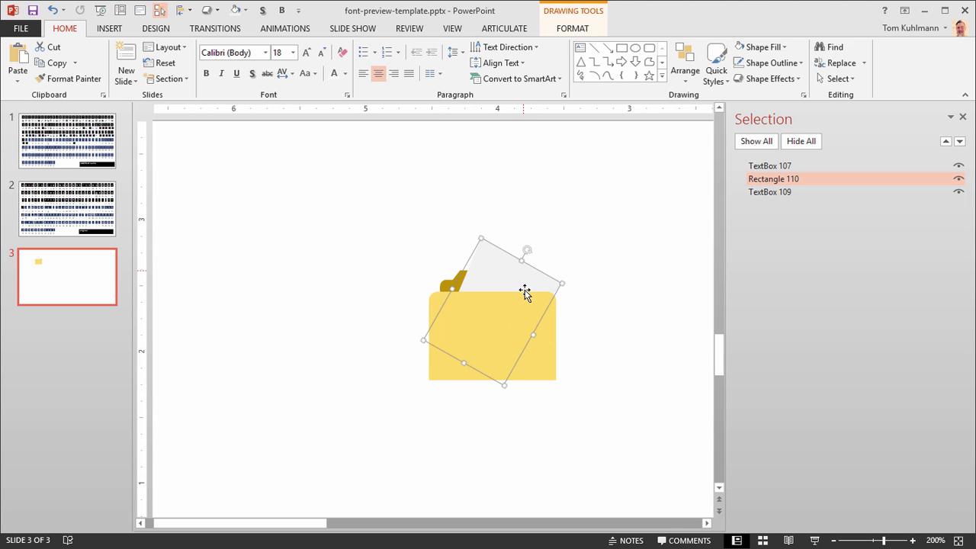
pyautogui.click(587, 452)
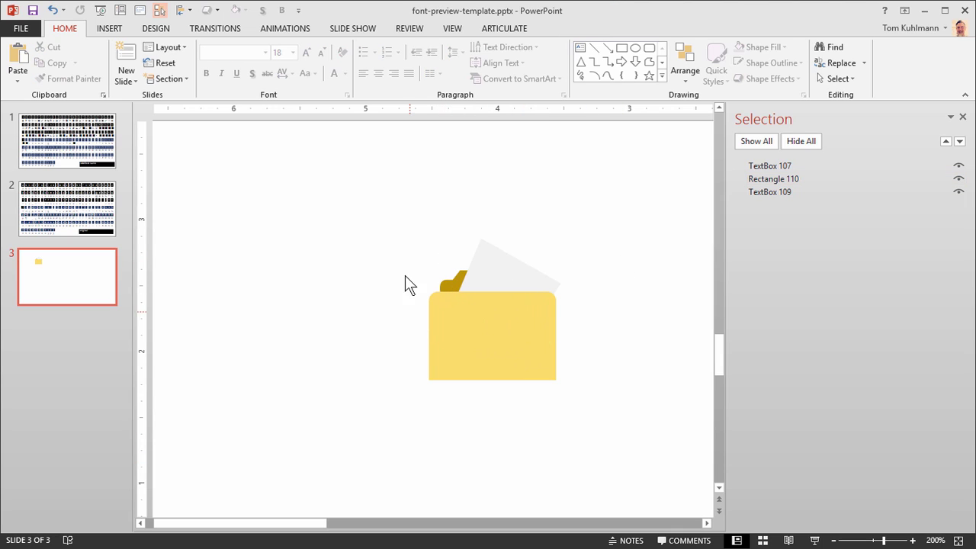
# Group the folder's front piece, back tab and gray paper, and move the group to the left
pyautogui.moveTo(498, 265); pyautogui.dragTo(622, 413)
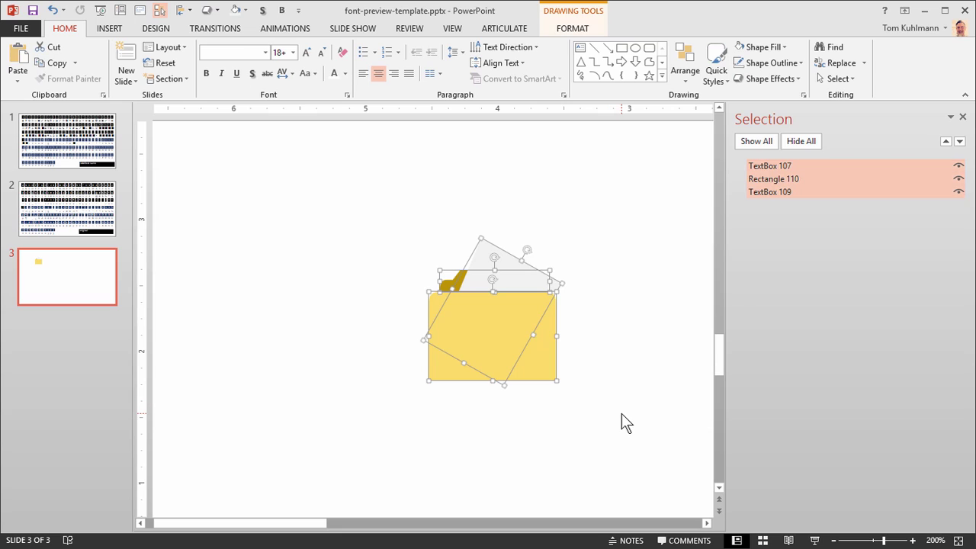
pyautogui.hotkey('ctrl', 'g')
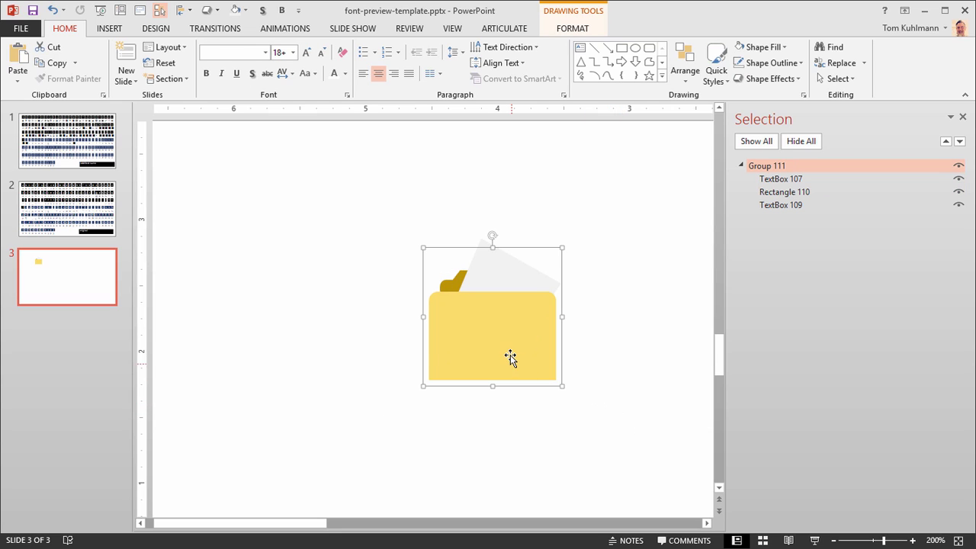
pyautogui.moveTo(508, 355); pyautogui.dragTo(343, 367)
# Open the Save as Picture option for the folder group
pyautogui.rightClick(328, 323)
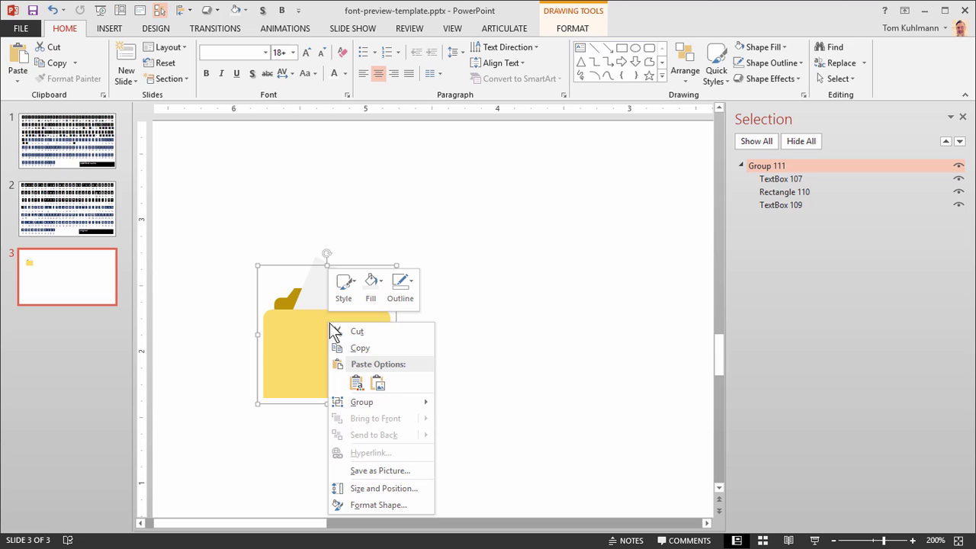
pyautogui.click(385, 472)
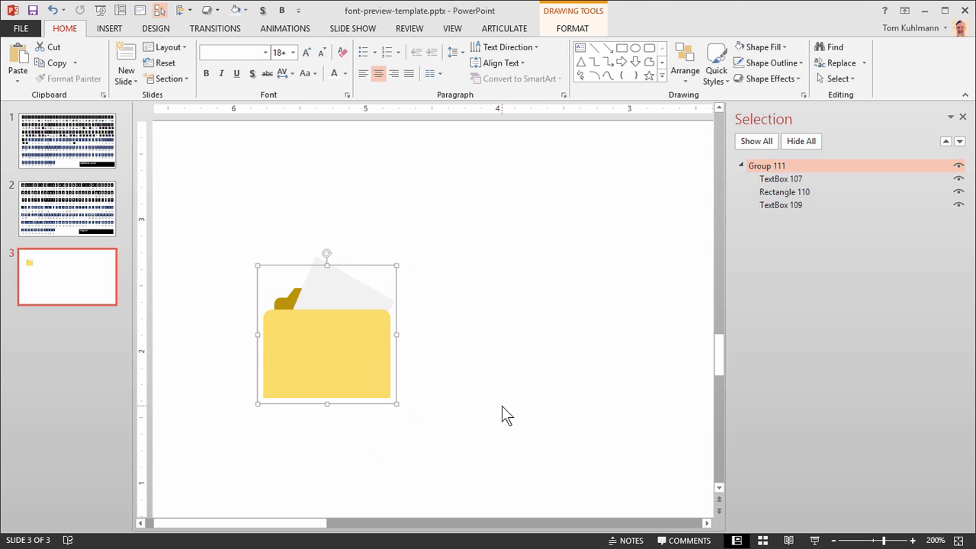
# Enlarge the folder group and place it in the left half of the slide
pyautogui.keyDown('ctrl'); pyautogui.scroll(-5, 360, 369); pyautogui.keyUp('ctrl')
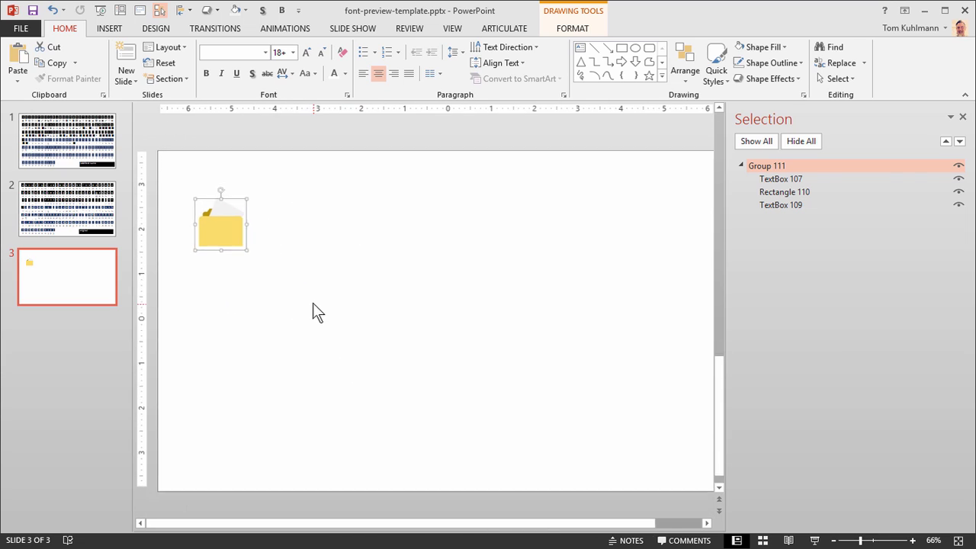
pyautogui.moveTo(229, 229); pyautogui.dragTo(390, 319)
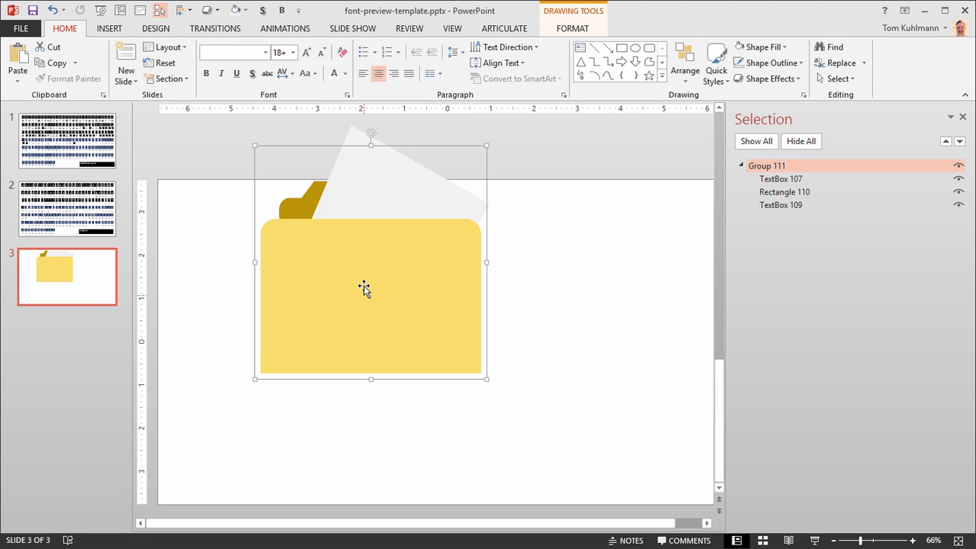
pyautogui.moveTo(364, 320); pyautogui.dragTo(320, 372)
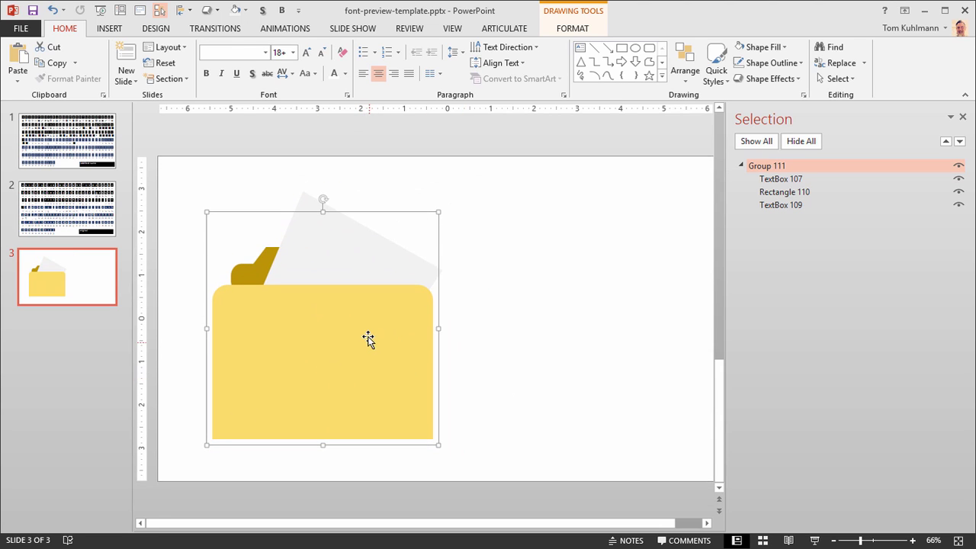
pyautogui.scroll(-2, 366, 333)
pyautogui.scroll(-2, 367, 333)
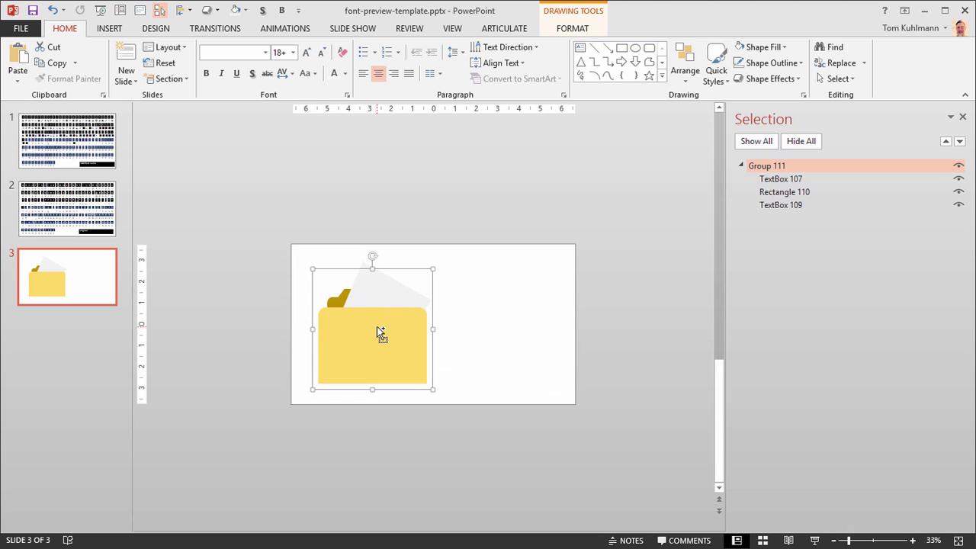
pyautogui.moveTo(431, 392); pyautogui.dragTo(390, 356)
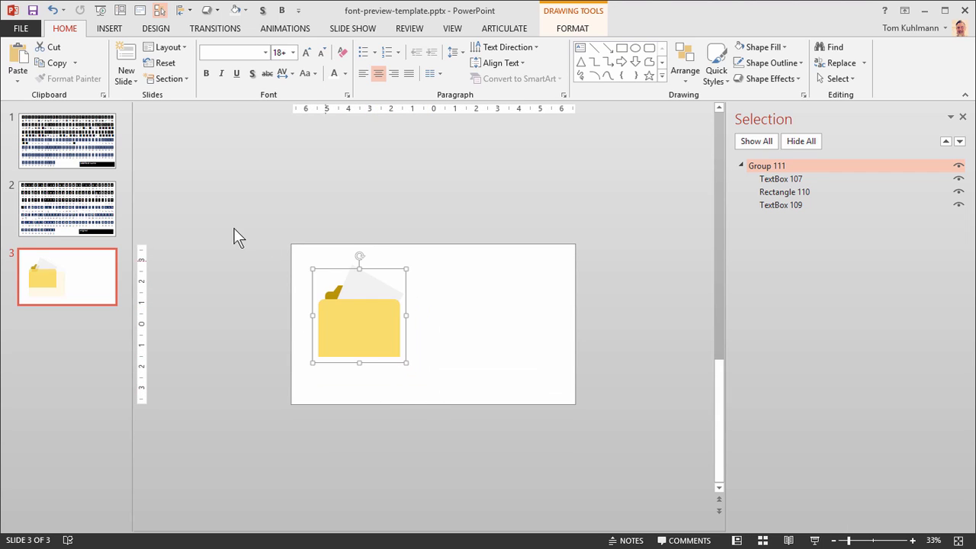
# On slide 1, change the font of all character text boxes to Tombats Four and close the Selection pane
pyautogui.click(85, 156)
pyautogui.moveTo(249, 248); pyautogui.dragTo(588, 453)
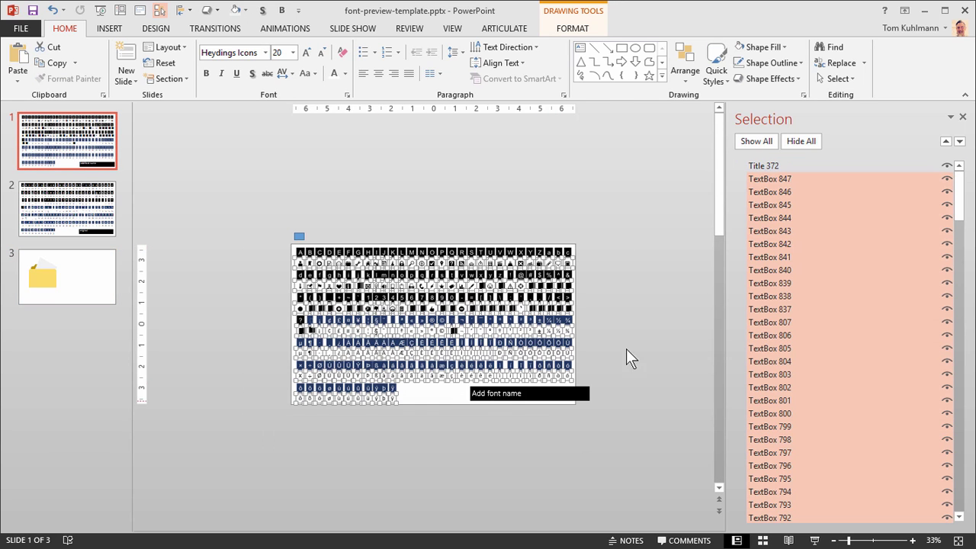
pyautogui.click(962, 119)
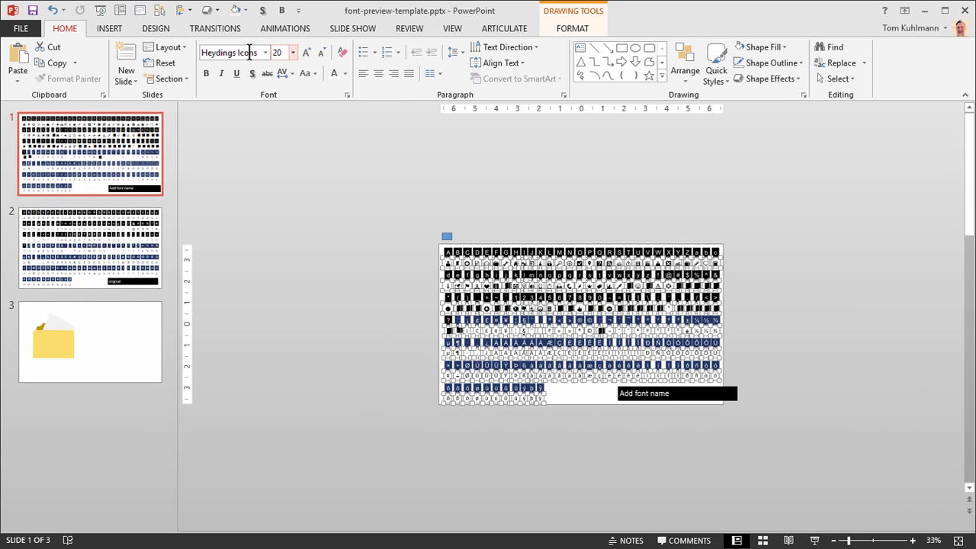
pyautogui.click(265, 53)
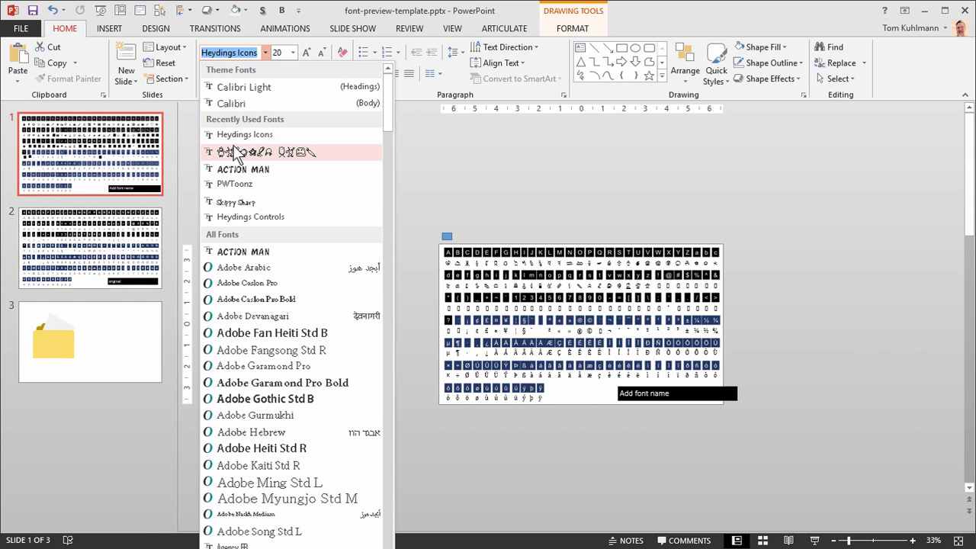
pyautogui.click(274, 151)
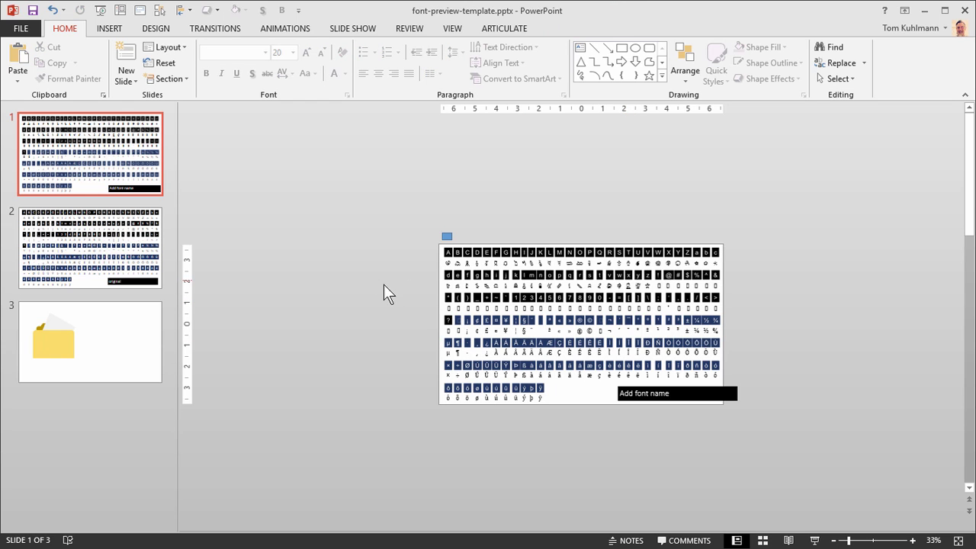
# Copy the long-haired face with glasses below the letter k on slide 1 and paste it onto slide 3
pyautogui.click(527, 284)
pyautogui.scroll(6, 526, 285)
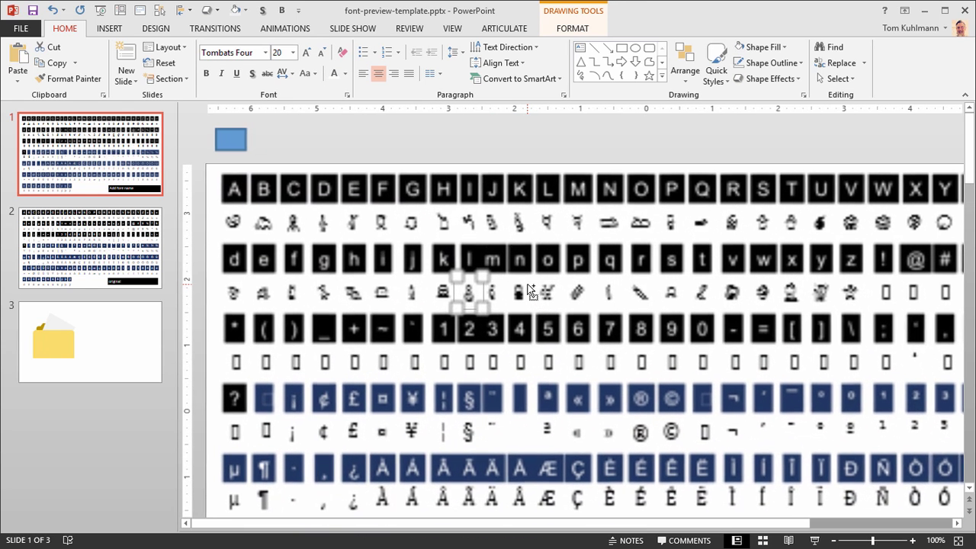
pyautogui.click(445, 292)
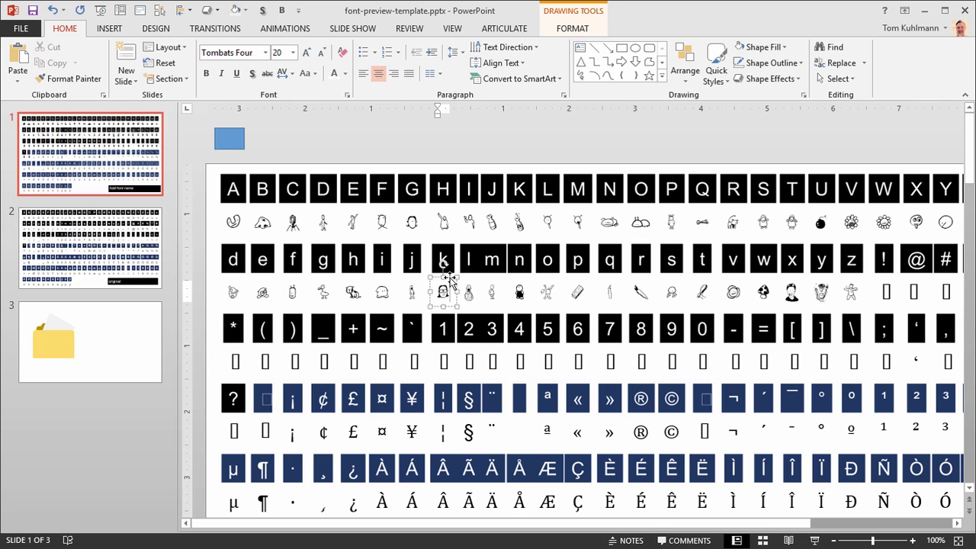
pyautogui.click(456, 286)
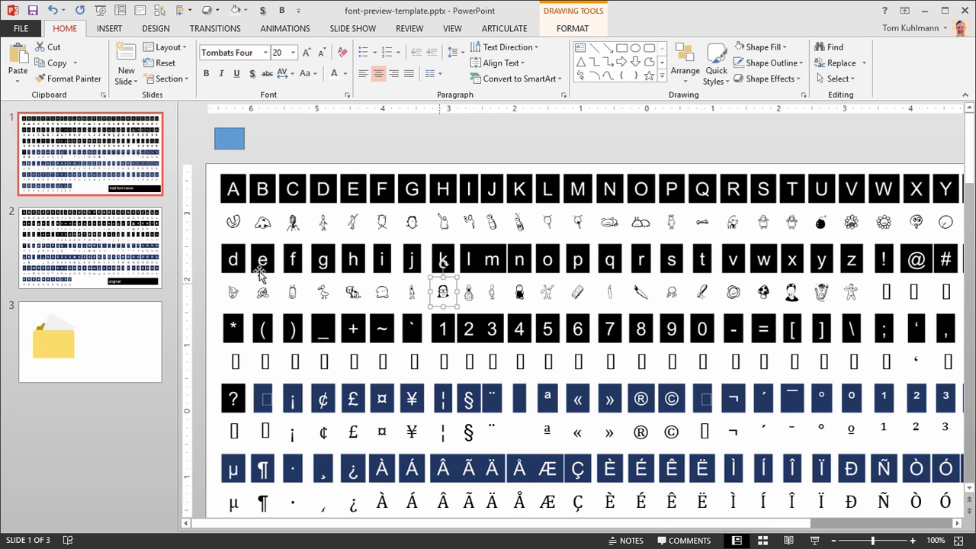
pyautogui.click(130, 348)
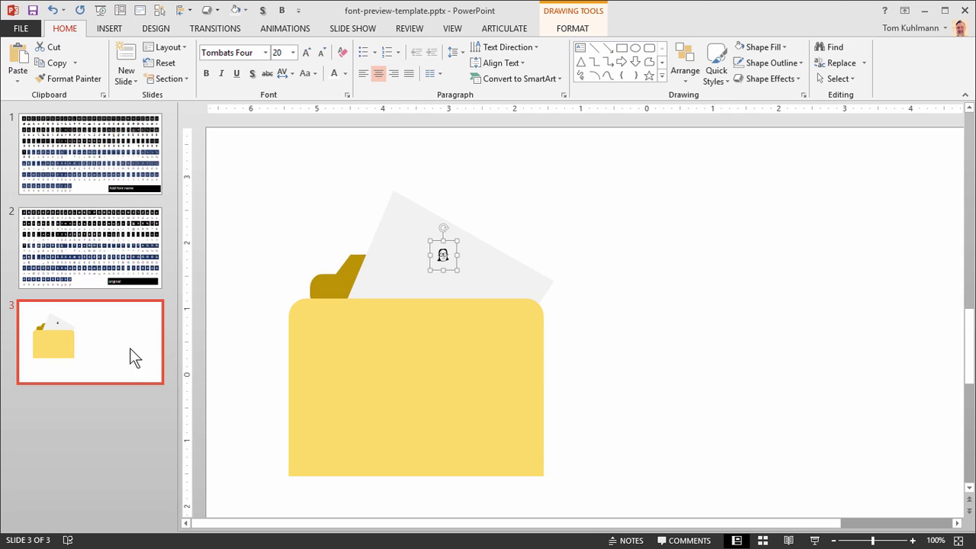
# Move the face character to the right of the folder and increase its font size to 166
pyautogui.moveTo(447, 239); pyautogui.dragTo(667, 271)
pyautogui.hotkey('ctrl', 'shift', '.')
pyautogui.hotkey('ctrl', 'shift', '.')
pyautogui.hotkey('ctrl', 'shift', '.')
pyautogui.hotkey('ctrl', 'shift', '.')
pyautogui.hotkey('ctrl', 'shift', '.')
pyautogui.hotkey('ctrl', 'shift', '.')
pyautogui.hotkey('ctrl', 'shift', '.')
pyautogui.hotkey('ctrl', 'shift', '.')
pyautogui.hotkey('ctrl', 'shift', '.')
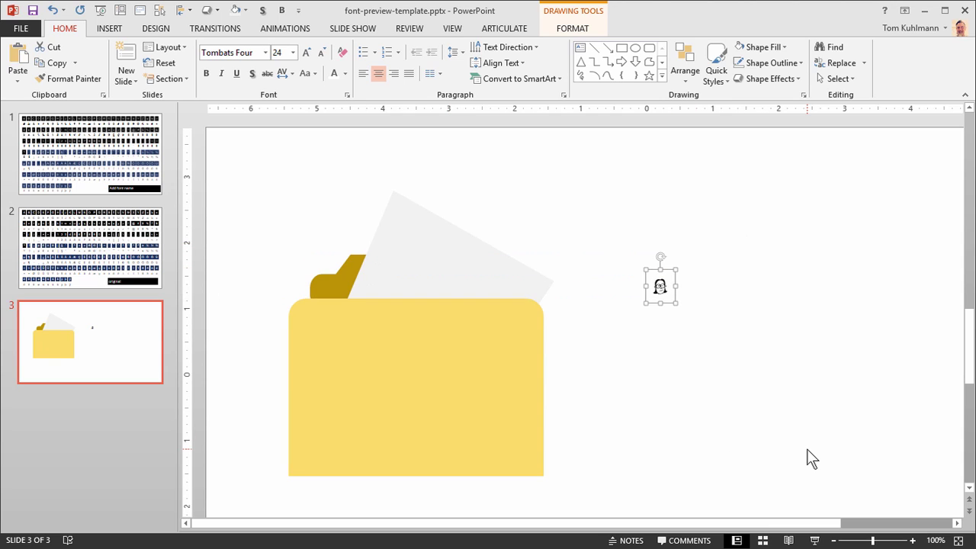
pyautogui.hotkey('ctrl', 'shift', '.')
pyautogui.hotkey('ctrl', 'shift', '.')
pyautogui.hotkey('ctrl', 'shift', '.')
pyautogui.hotkey('ctrl', 'shift', '.')
pyautogui.hotkey('ctrl', 'shift', '.')
pyautogui.hotkey('ctrl', 'shift', '.')
pyautogui.hotkey('ctrl', 'shift', '.')
pyautogui.hotkey('ctrl', 'shift', '.')
pyautogui.hotkey('ctrl', 'shift', '.')
pyautogui.hotkey('ctrl', 'shift', '.')
pyautogui.hotkey('ctrl', 'shift', '.')
pyautogui.hotkey('ctrl', 'shift', '.')
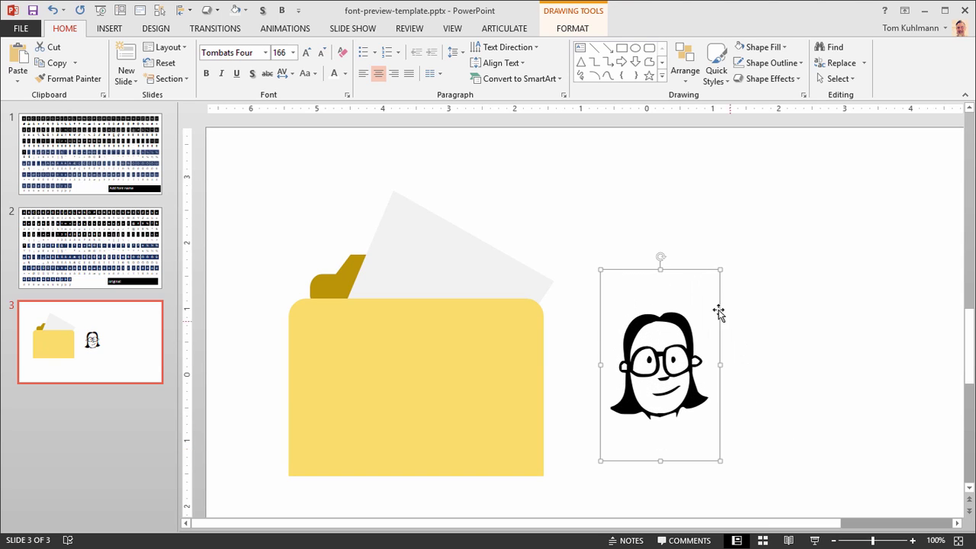
pyautogui.moveTo(697, 266); pyautogui.dragTo(714, 239)
# Try adding two more picture characters after the face in its text box, and delete them again
pyautogui.click(730, 338)
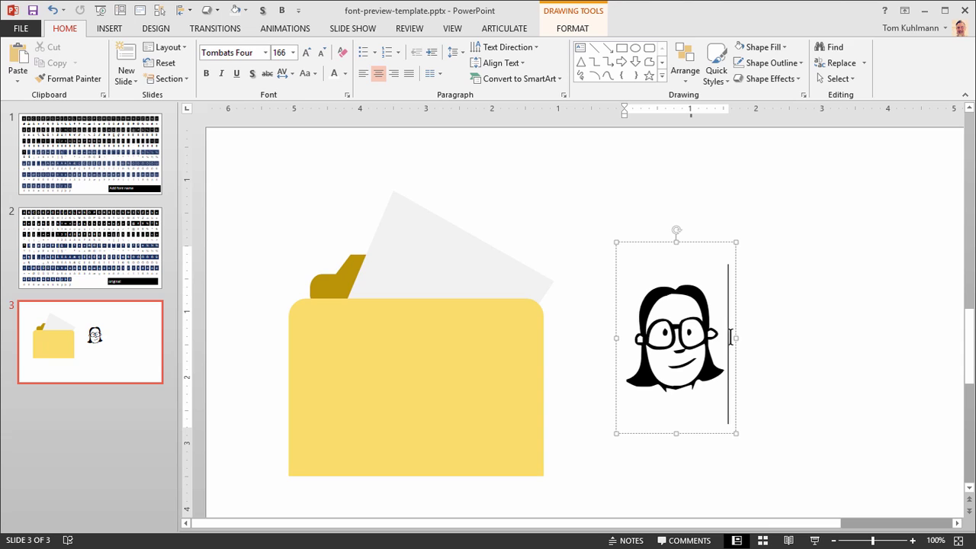
pyautogui.write('b')
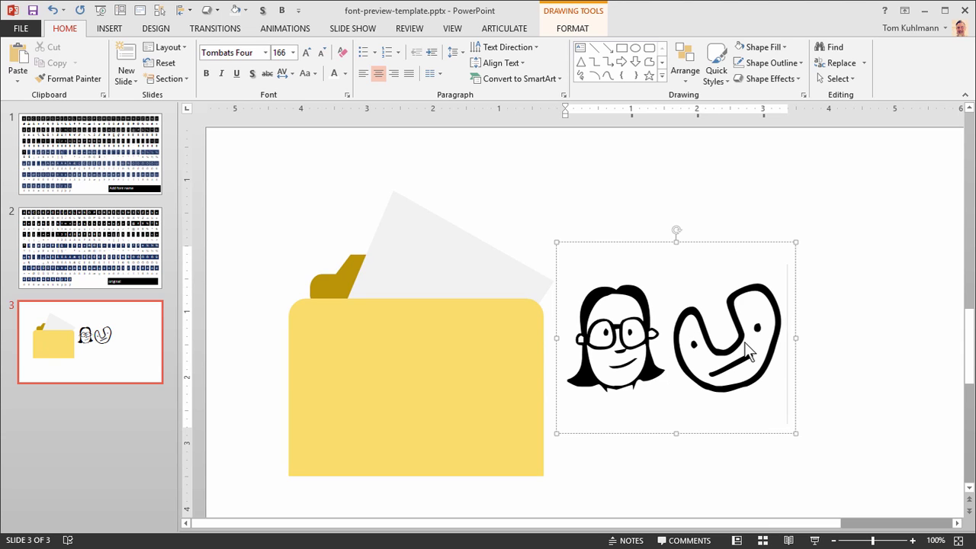
pyautogui.write('c')
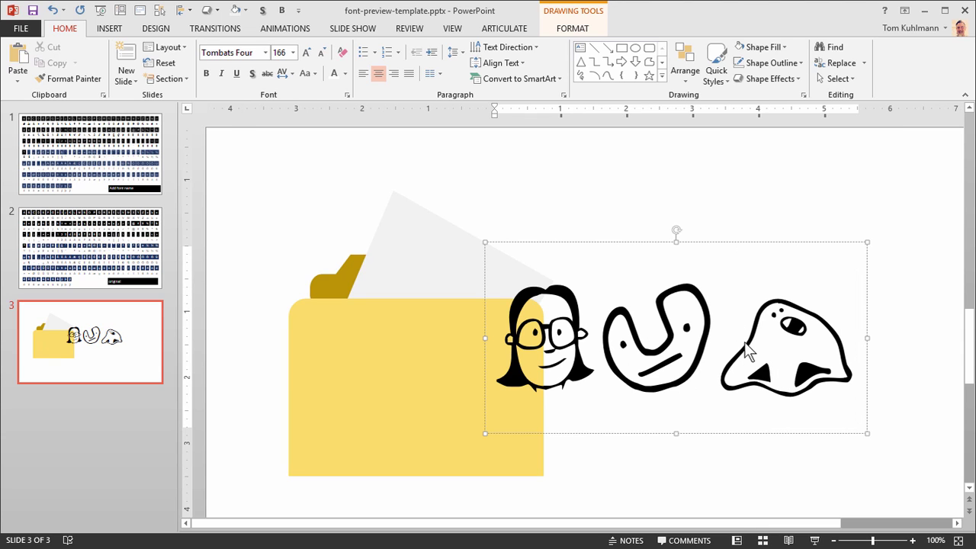
pyautogui.press('BackSpace')
pyautogui.press('BackSpace')
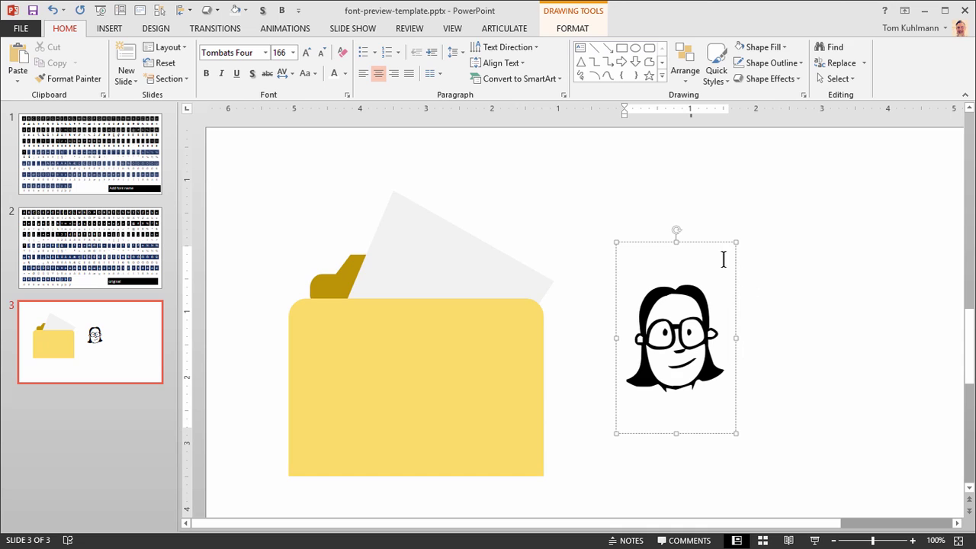
# Increase the face character's font size to 239 and move it up beside the folder
pyautogui.click(717, 242)
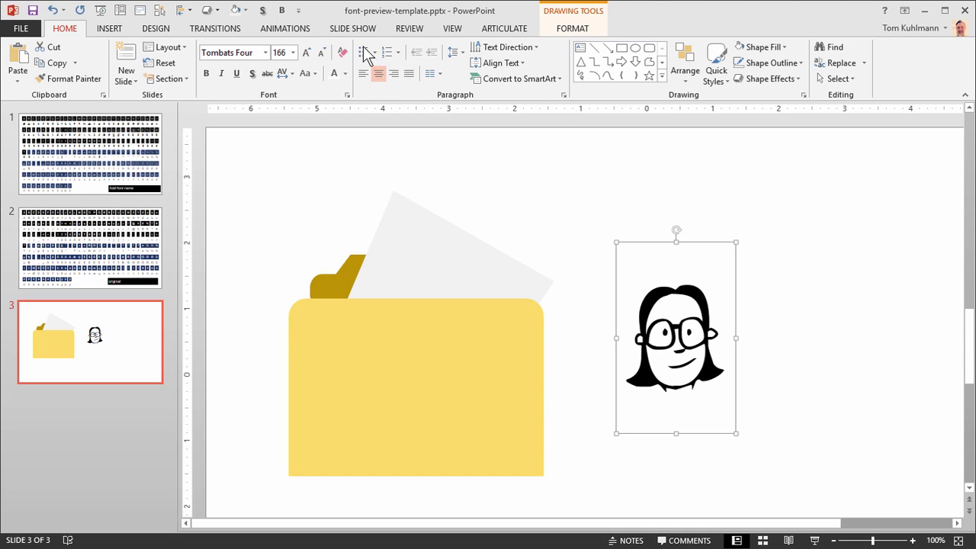
pyautogui.hotkey('ctrl', 'shift', '.')
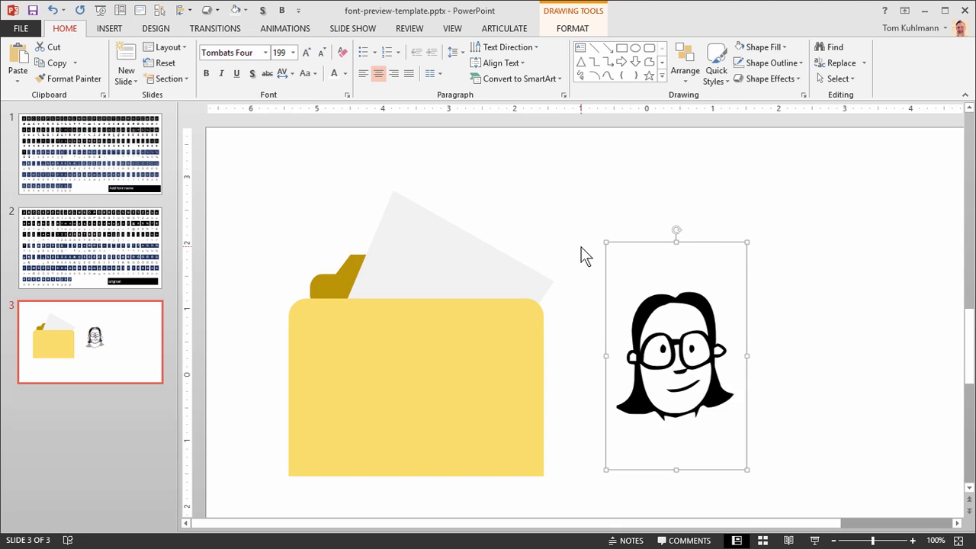
pyautogui.hotkey('ctrl', 'shift', '.')
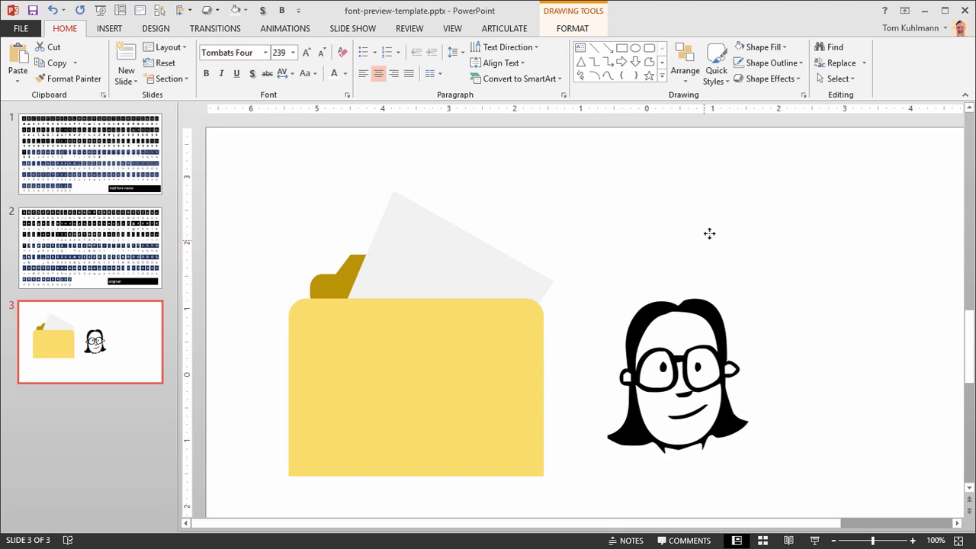
pyautogui.moveTo(709, 234); pyautogui.dragTo(720, 172)
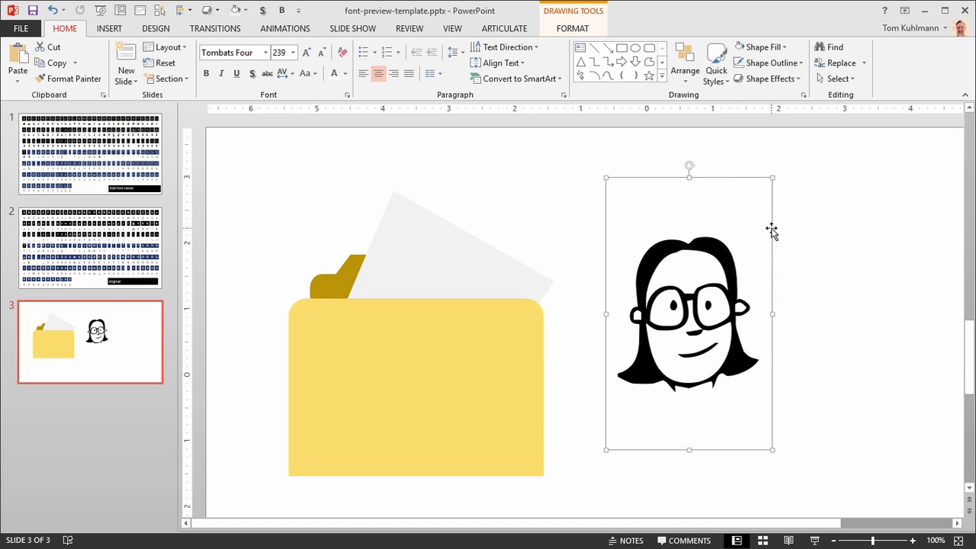
# Duplicate the face character beside the original and fragment the two copies into separate shapes
pyautogui.moveTo(771, 228); pyautogui.dragTo(924, 253)
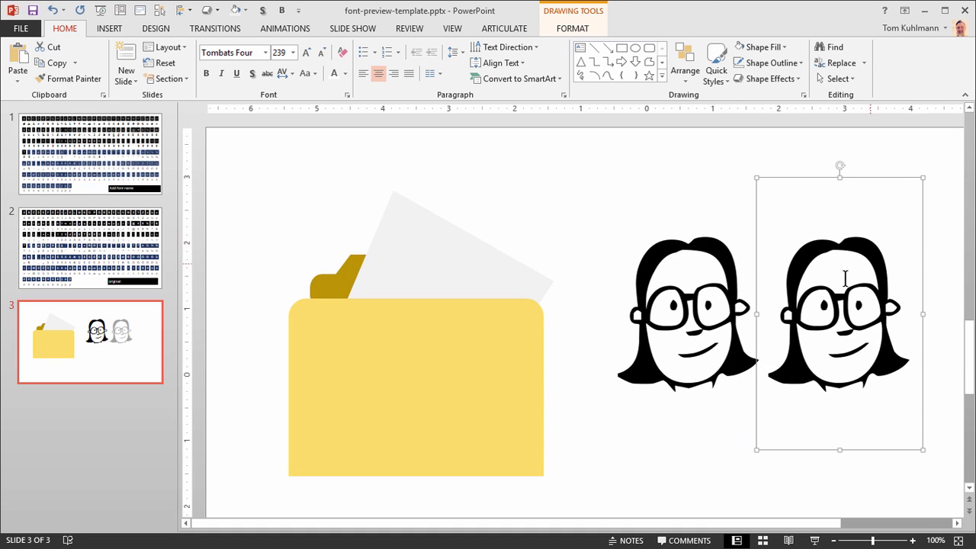
pyautogui.keyDown('shift'); pyautogui.click(750, 299); pyautogui.keyUp('shift')
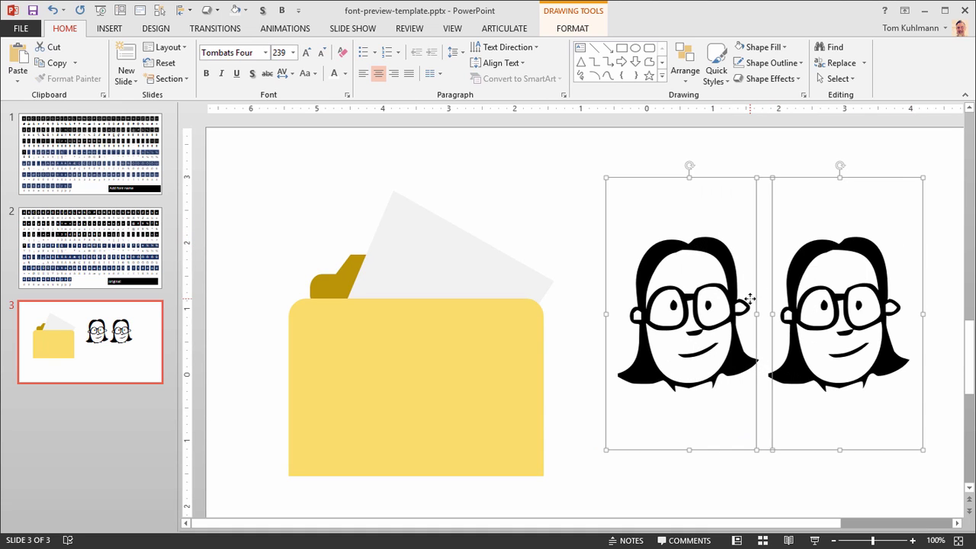
pyautogui.click(575, 29)
pyautogui.click(140, 78)
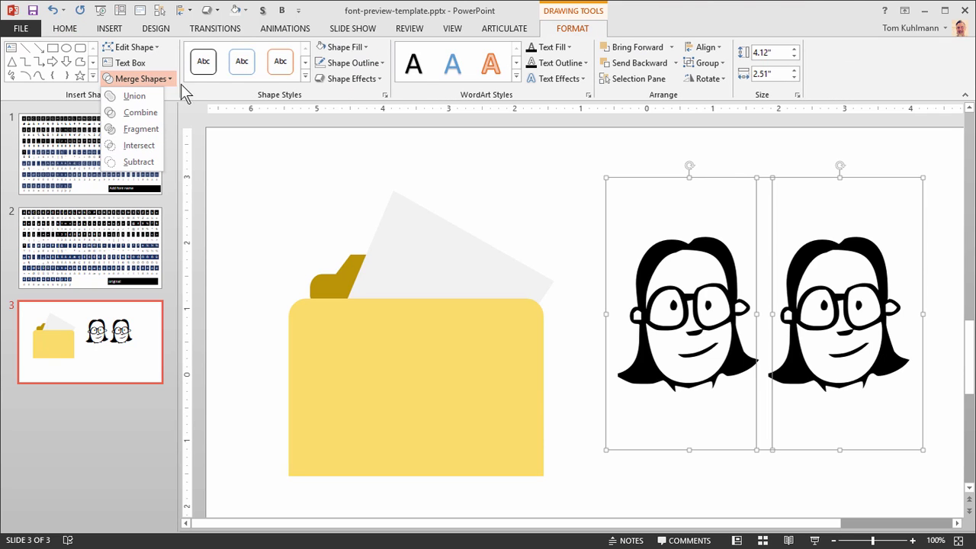
pyautogui.click(139, 133)
pyautogui.click(686, 464)
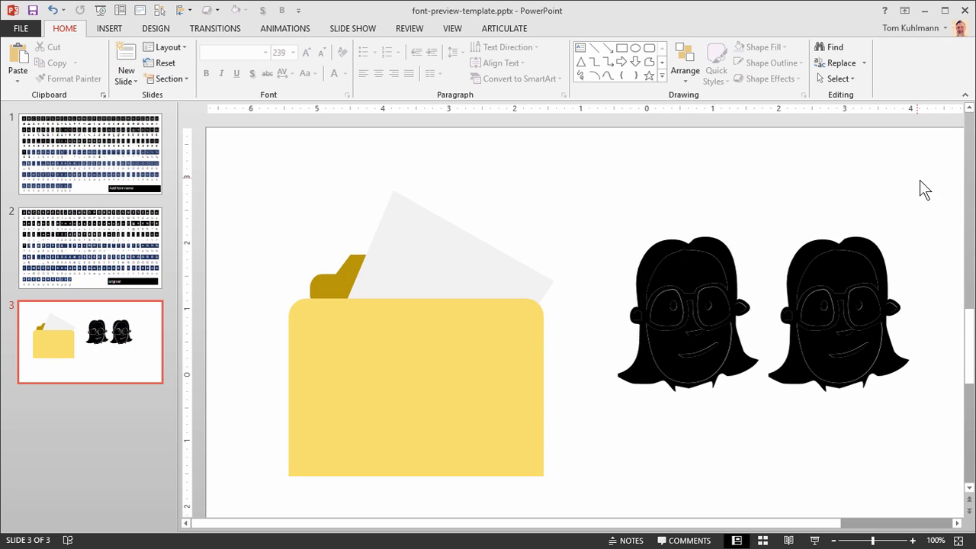
# Delete all fragments of the duplicate face and the filler pieces covering the original's forehead and lower face
pyautogui.moveTo(920, 181); pyautogui.dragTo(736, 450)
pyautogui.press('Delete')
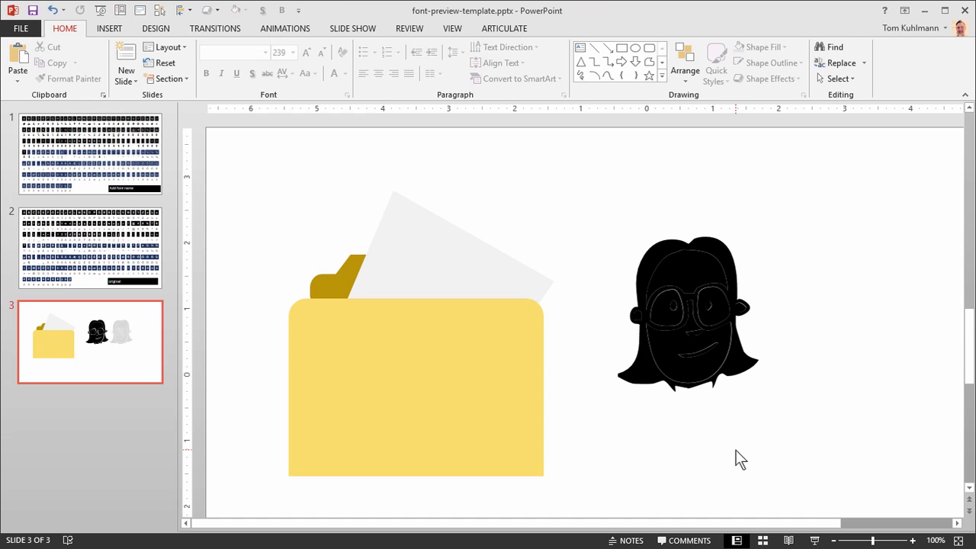
pyautogui.click(690, 269)
pyautogui.click(790, 283)
pyautogui.click(724, 276)
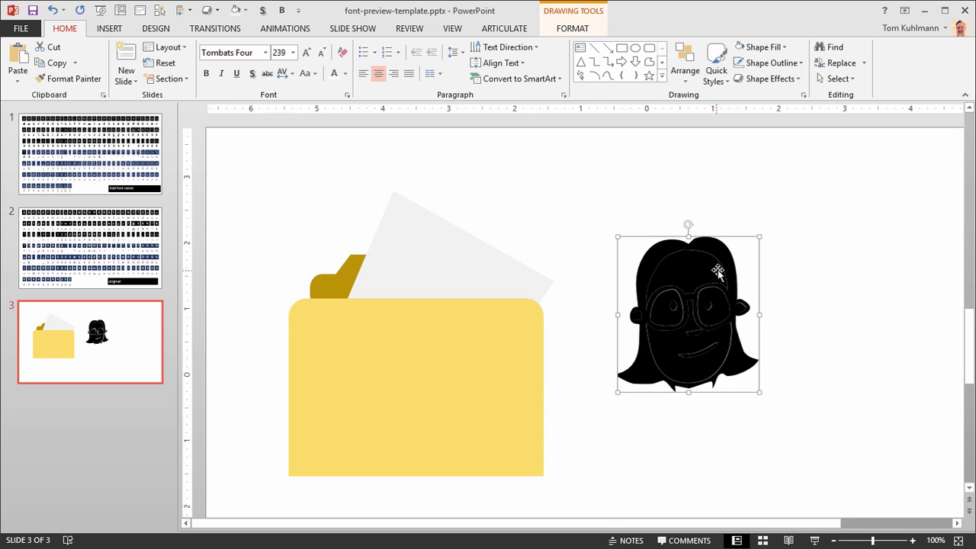
pyautogui.click(718, 270)
pyautogui.press('Delete')
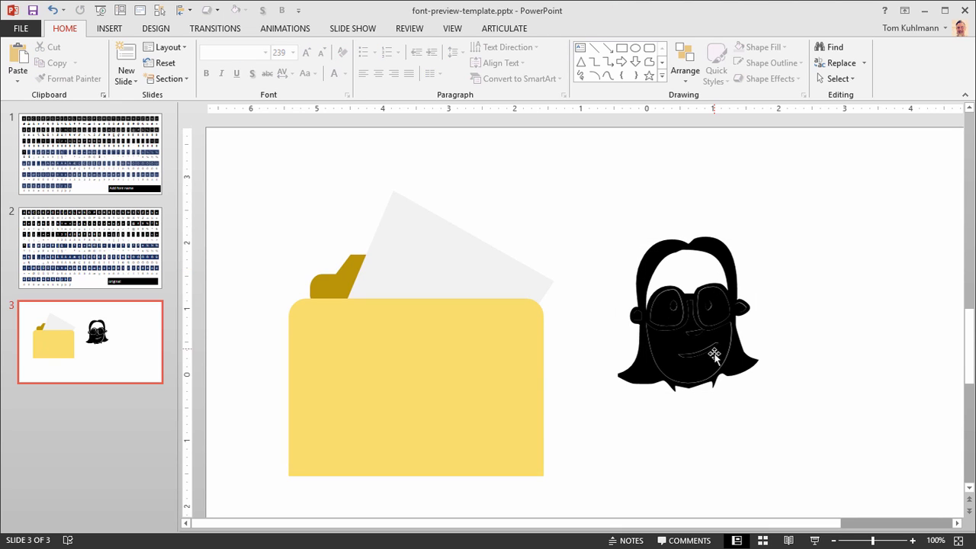
pyautogui.click(704, 366)
pyautogui.press('Delete')
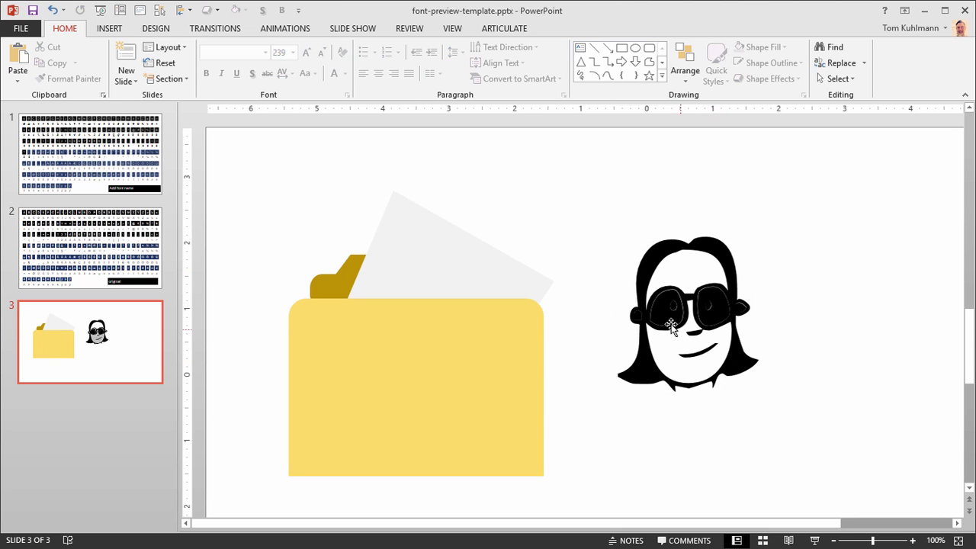
# Delete the filler fragments inside both eyeglass lenses and the ears of the face
pyautogui.click(659, 316)
pyautogui.press('Delete')
pyautogui.click(715, 309)
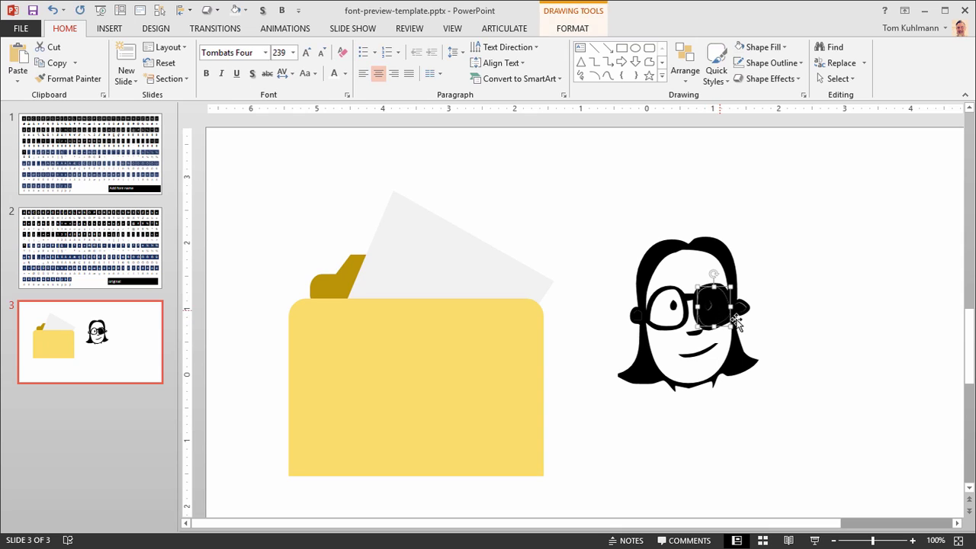
pyautogui.press('Delete')
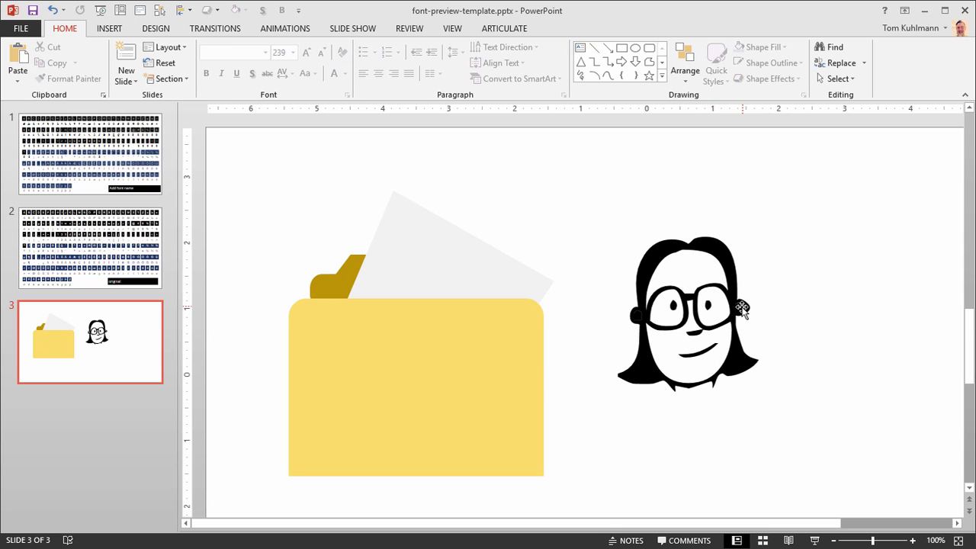
pyautogui.click(741, 309)
pyautogui.press('Delete')
# Try moving the hair-and-glasses outline away from the eyes and mouth, and undo the move
pyautogui.moveTo(717, 252); pyautogui.dragTo(860, 219)
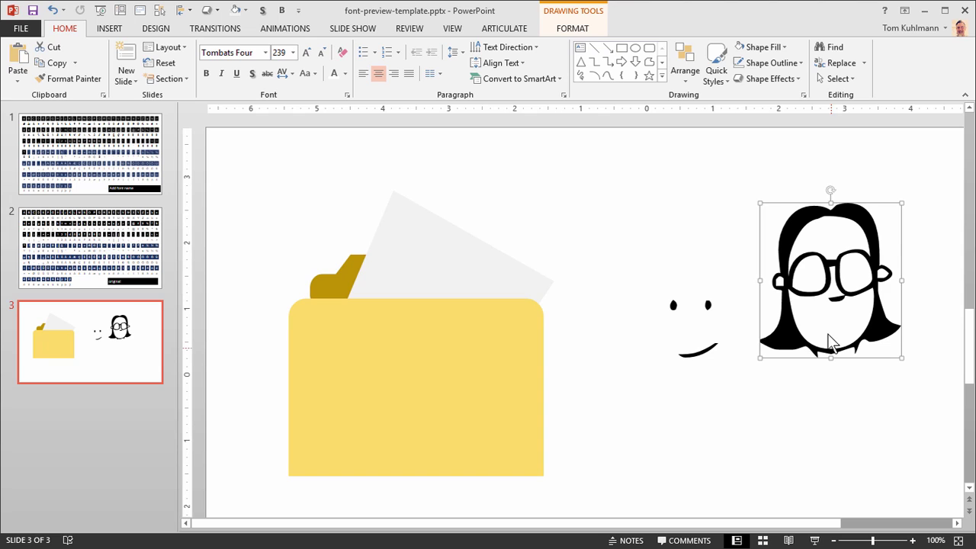
pyautogui.click(52, 10)
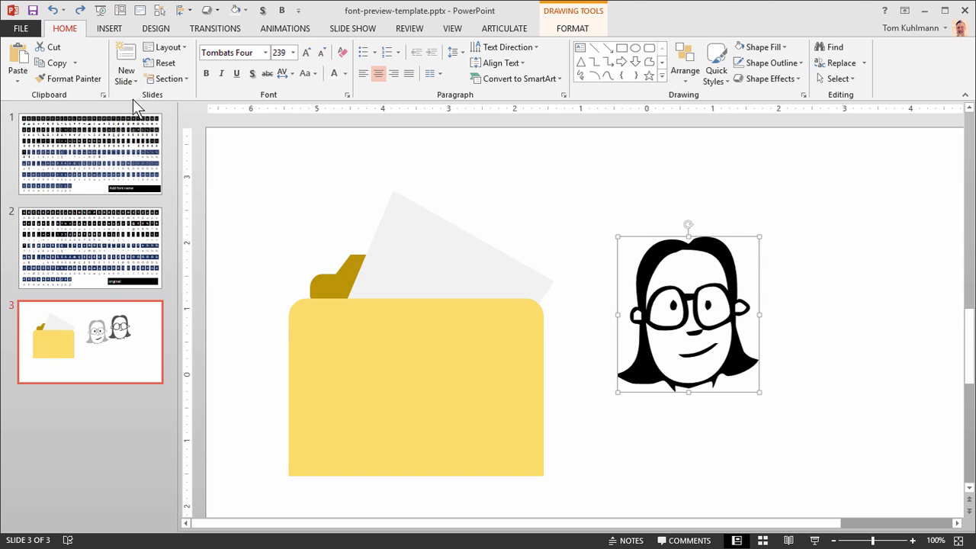
pyautogui.click(867, 241)
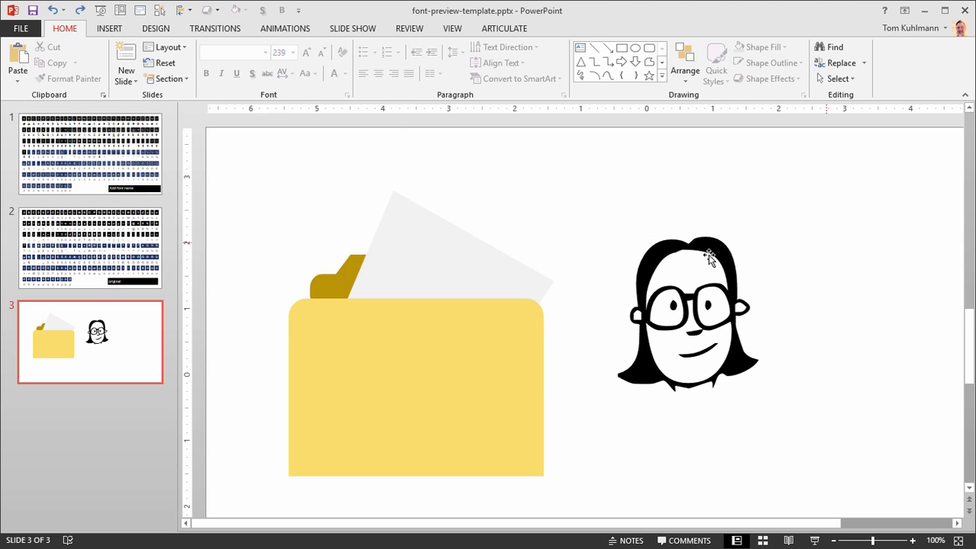
# Trace a closed shape around the face with the Curve tool, following the hairline, cheeks and chin
pyautogui.click(698, 334)
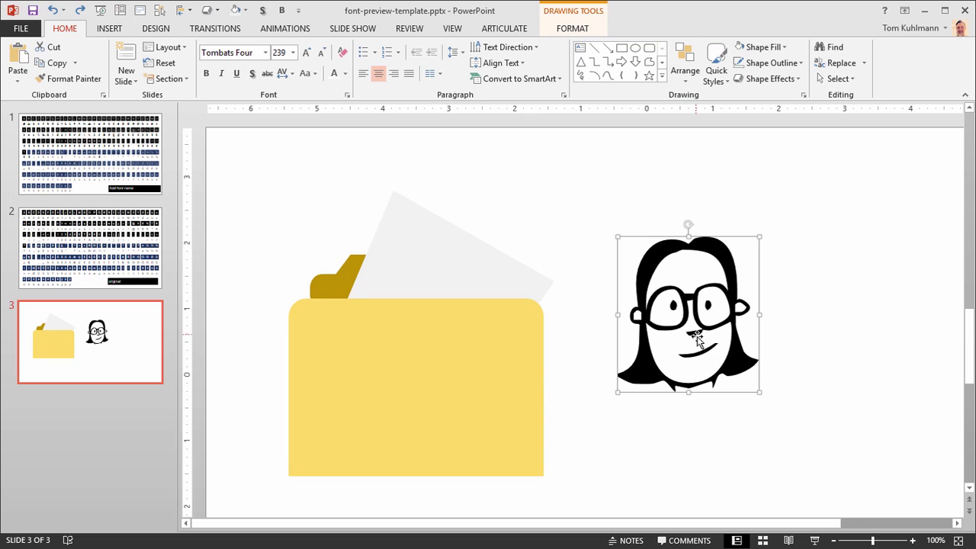
pyautogui.scroll(5, 698, 340)
pyautogui.click(779, 262)
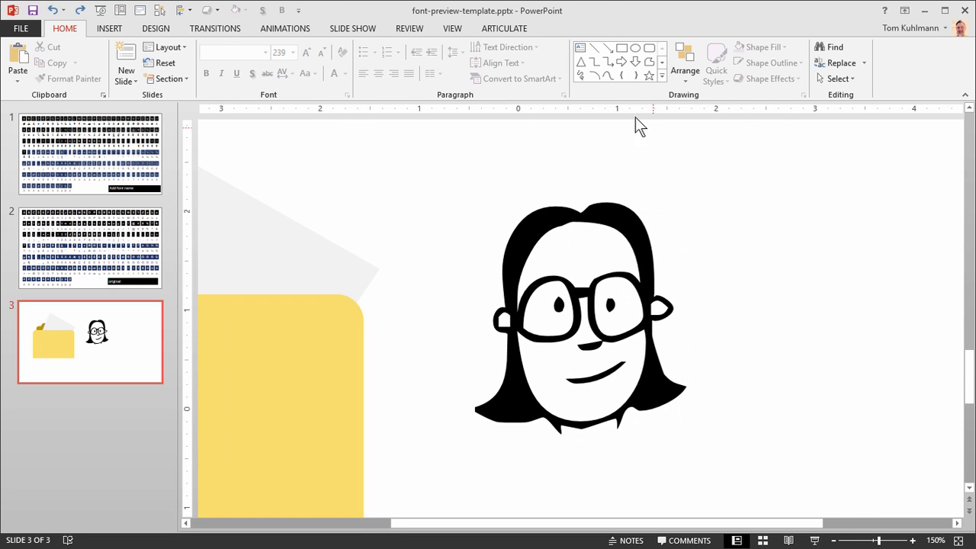
pyautogui.click(608, 73)
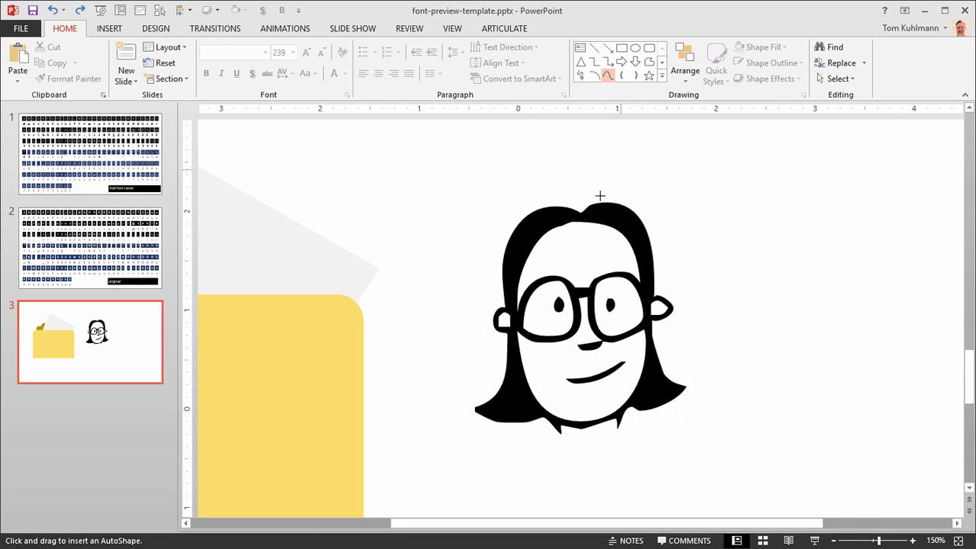
pyautogui.click(551, 220)
pyautogui.click(519, 263)
pyautogui.click(553, 413)
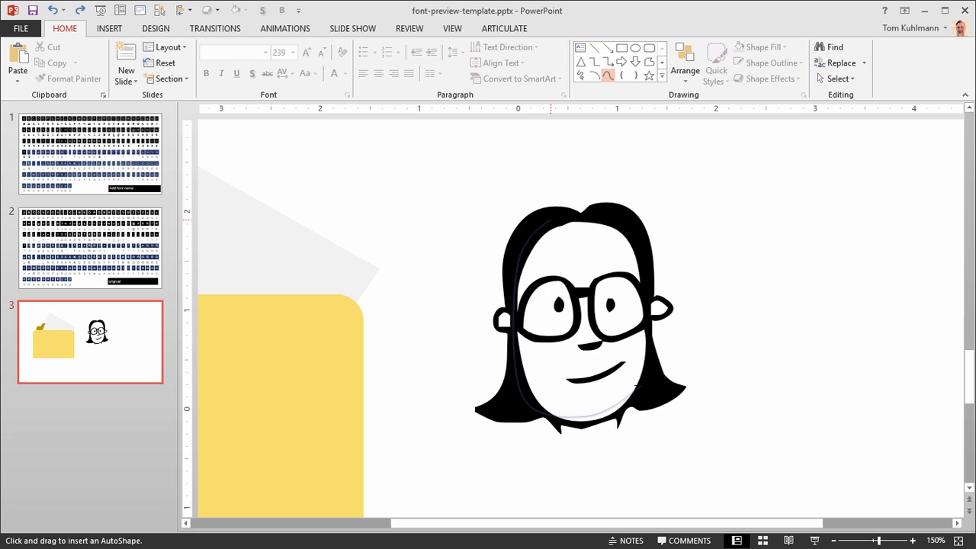
pyautogui.click(650, 335)
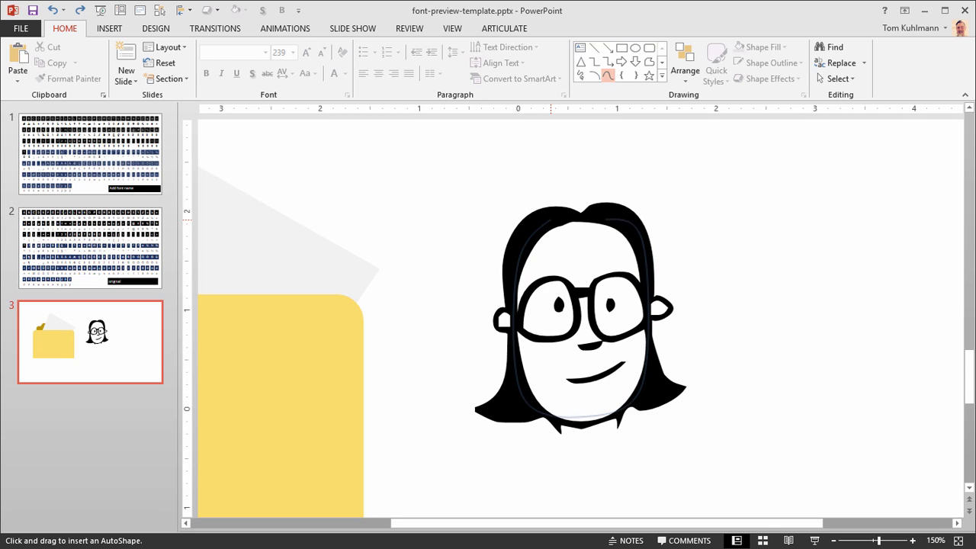
pyautogui.click(581, 214)
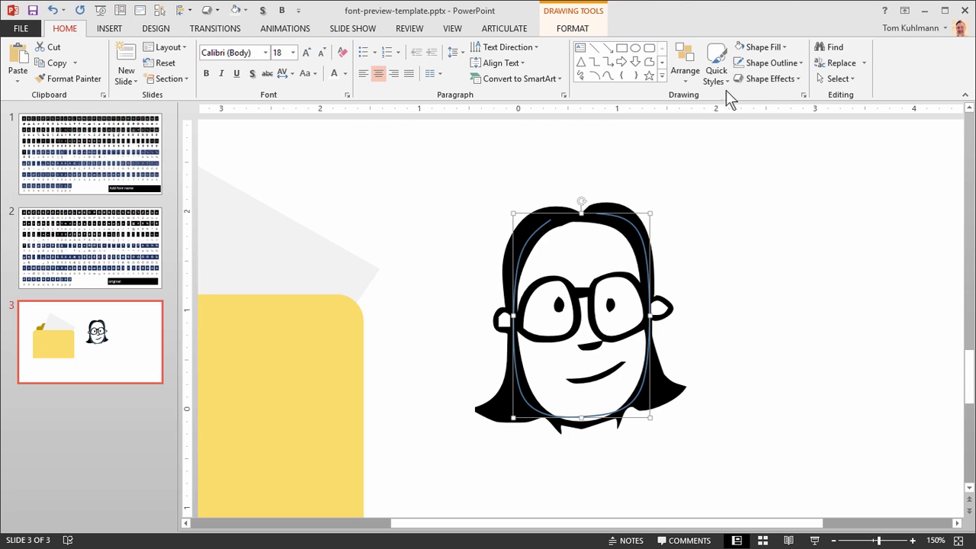
# Fill the traced face shape with a light orange skin tone and send it to the back
pyautogui.click(784, 48)
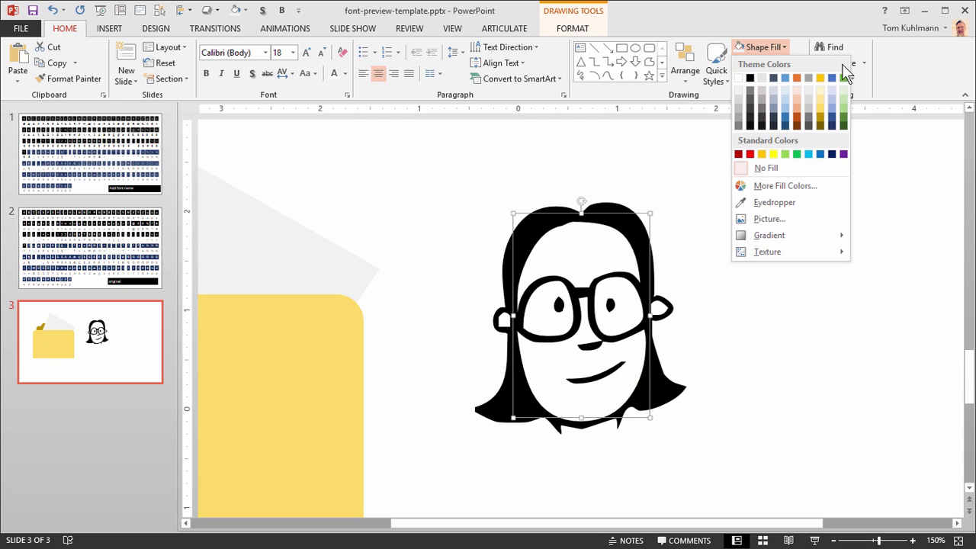
pyautogui.click(818, 105)
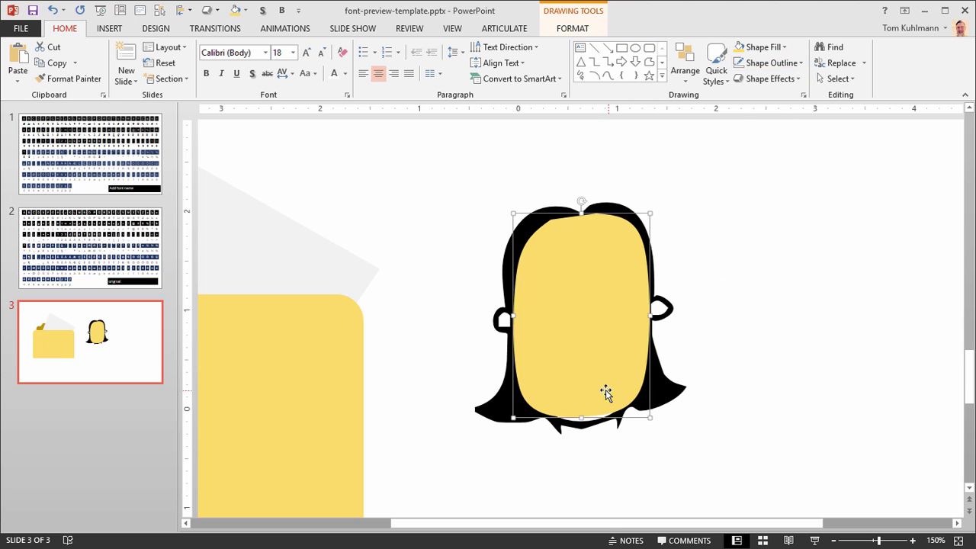
pyautogui.click(784, 48)
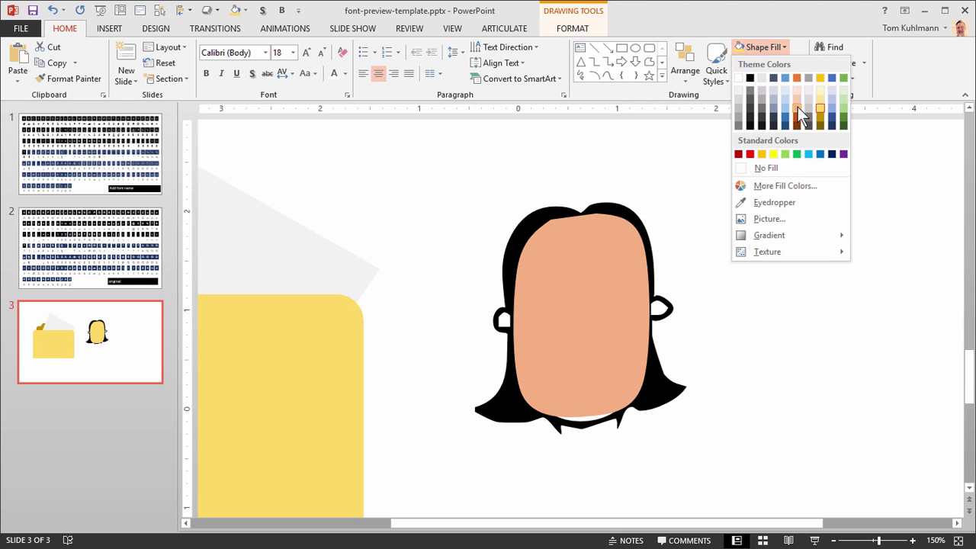
pyautogui.click(798, 109)
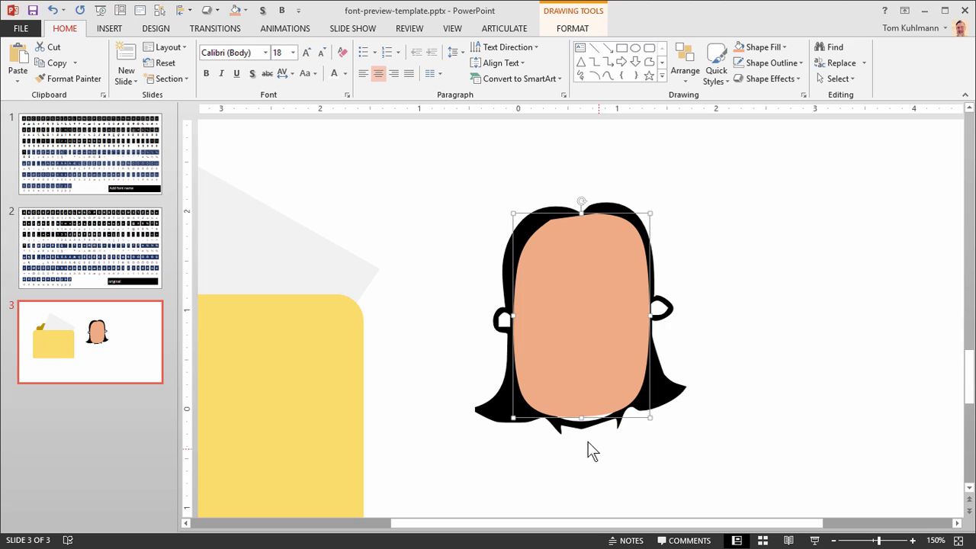
pyautogui.rightClick(581, 311)
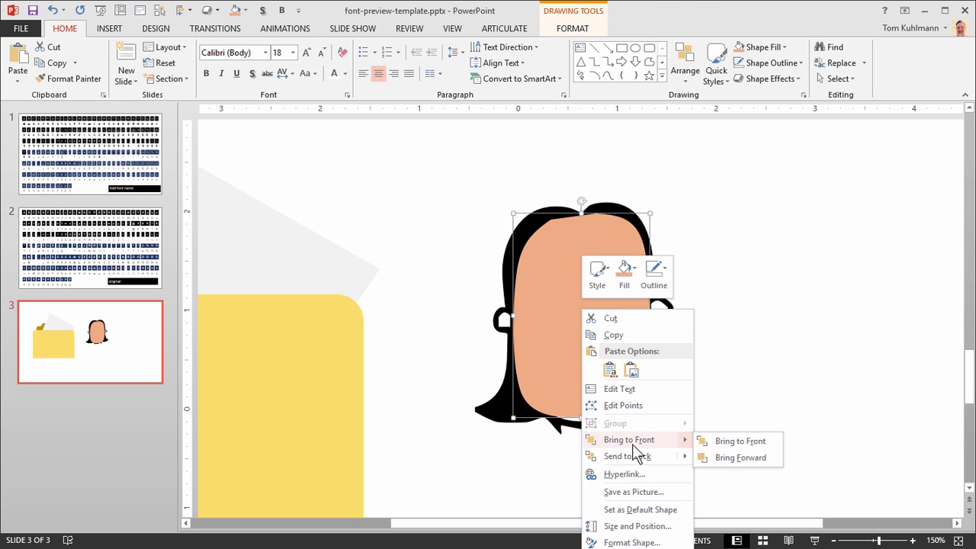
pyautogui.click(685, 456)
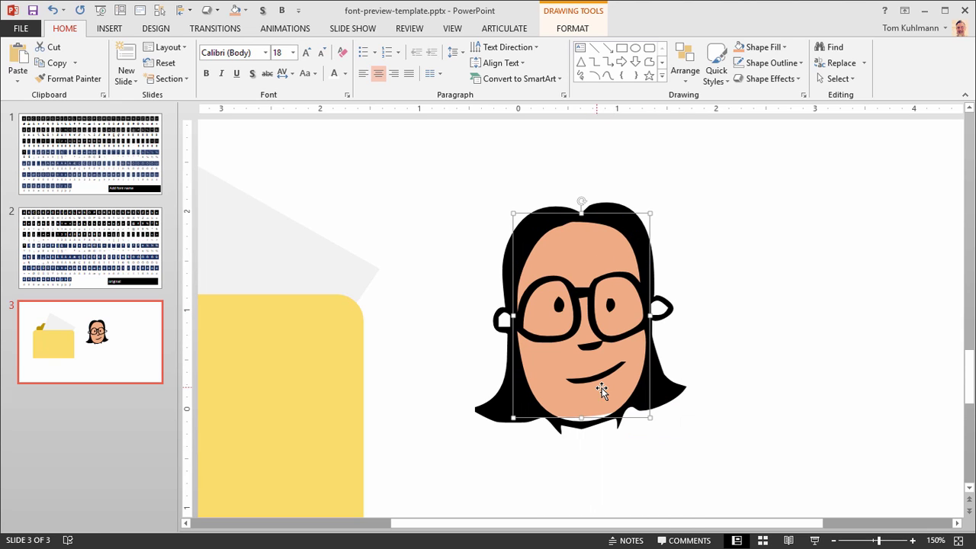
pyautogui.click(672, 365)
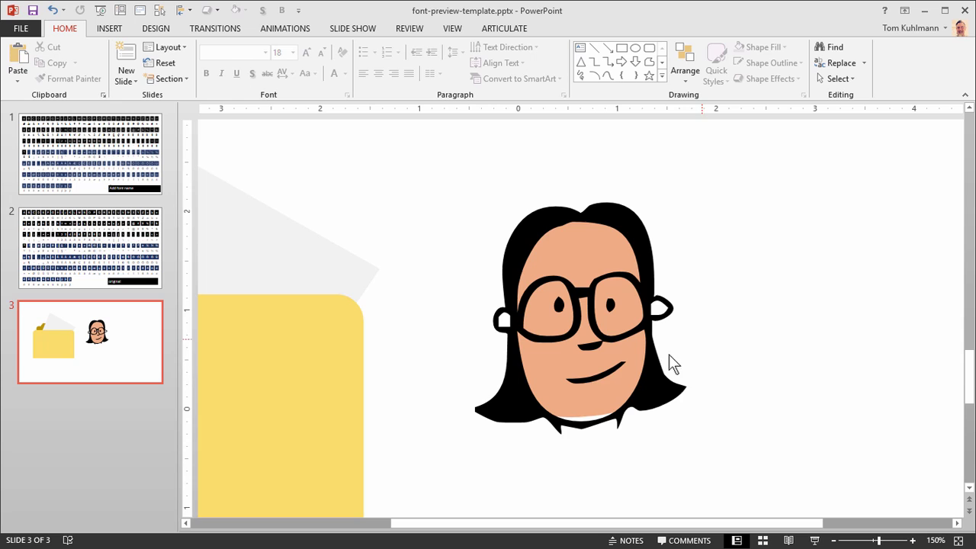
# Edit the skin shape's points, pulling the bottom point down to cover the white gap at the chin
pyautogui.click(585, 402)
pyautogui.rightClick(585, 399)
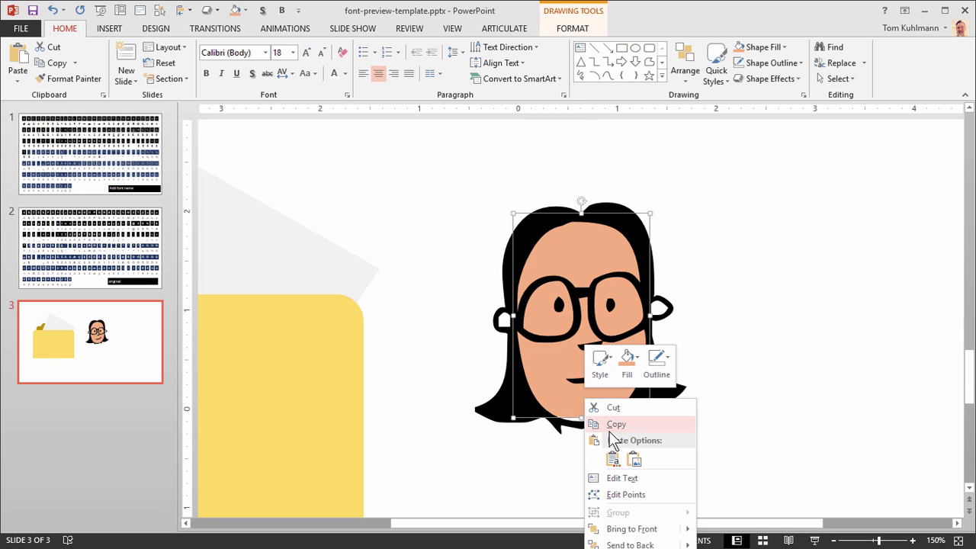
pyautogui.click(614, 495)
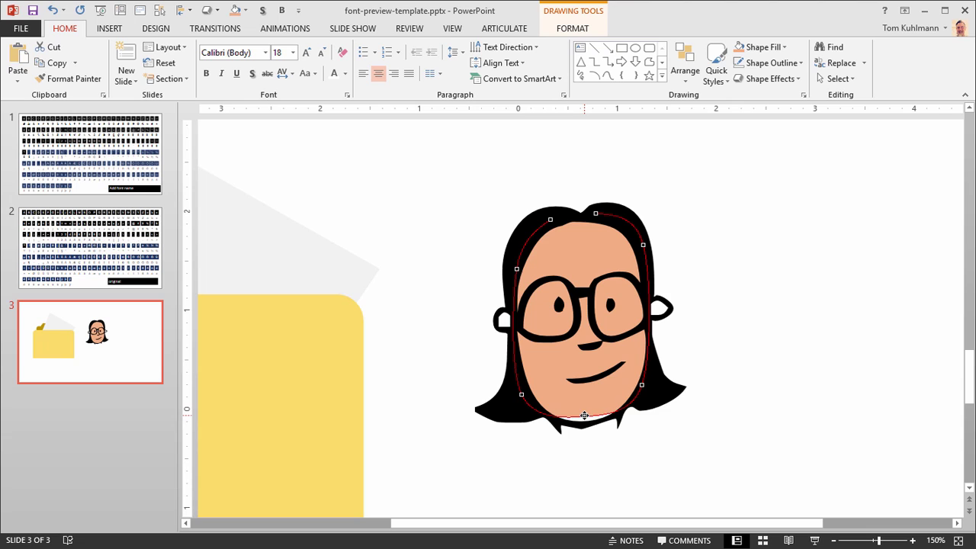
pyautogui.moveTo(585, 415); pyautogui.dragTo(585, 421)
pyautogui.click(766, 360)
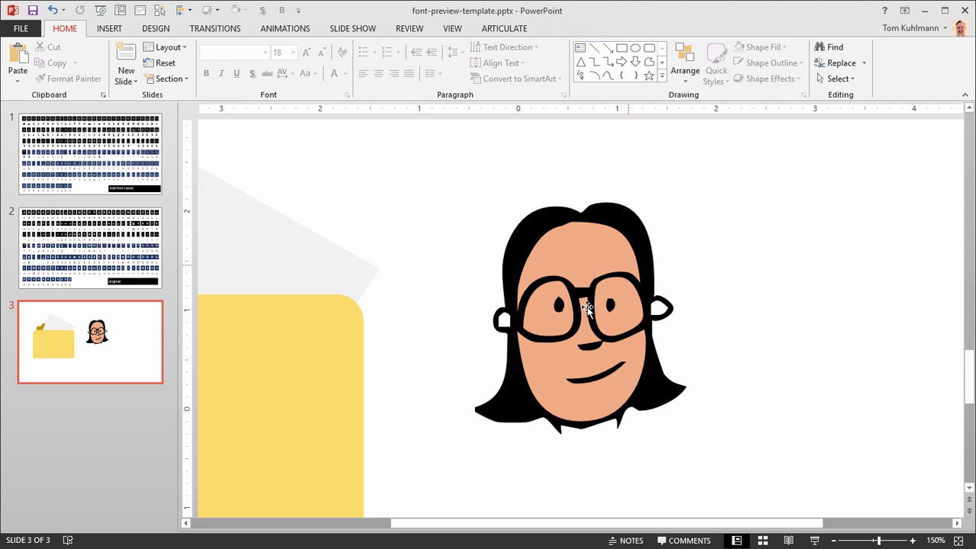
# Trace the eyeglass lens nearest the folder with the Curve tool and fill the new shape with white
pyautogui.click(608, 77)
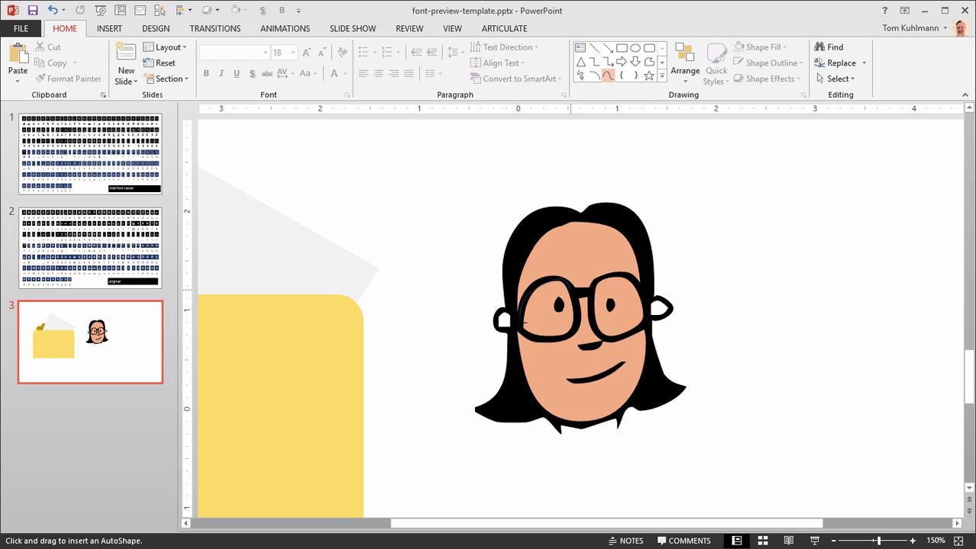
pyautogui.click(536, 340)
pyautogui.doubleClick(573, 288)
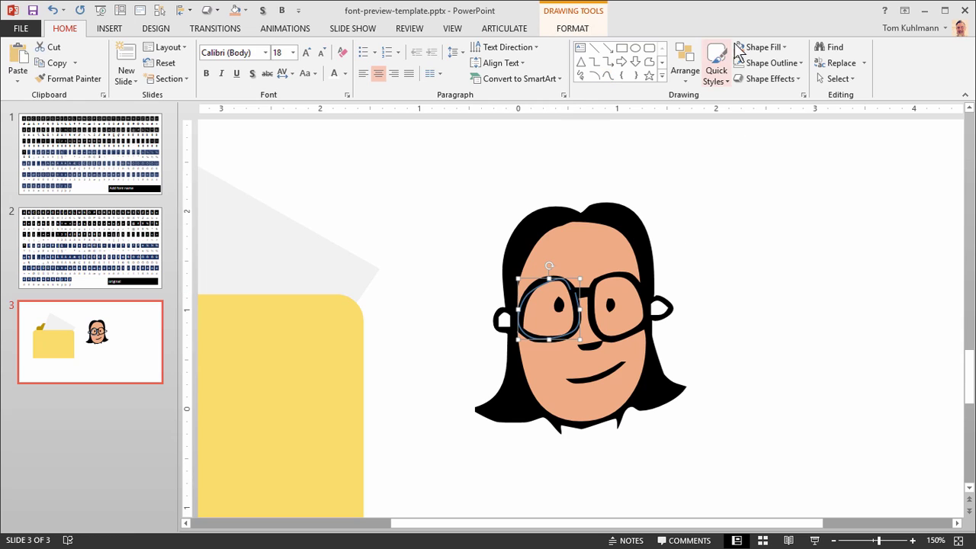
pyautogui.click(785, 47)
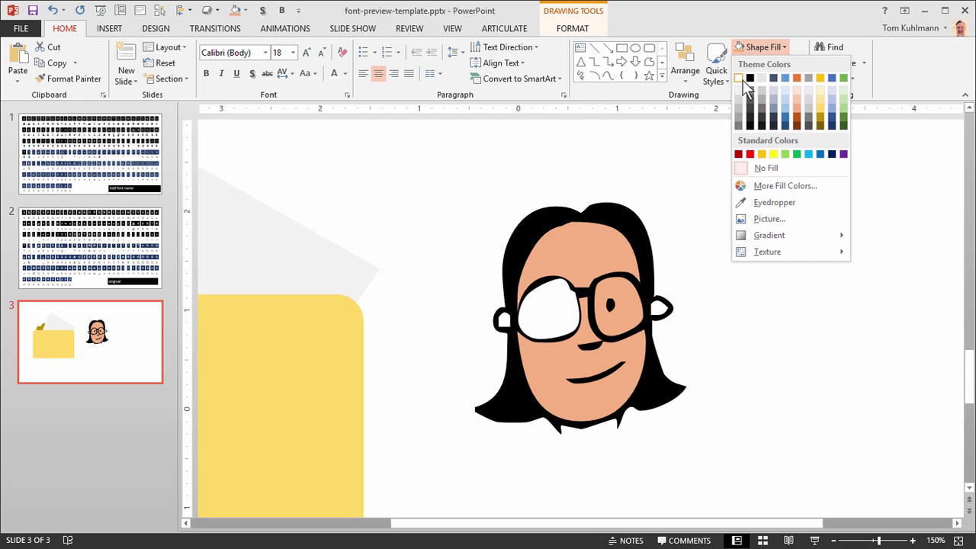
pyautogui.click(743, 77)
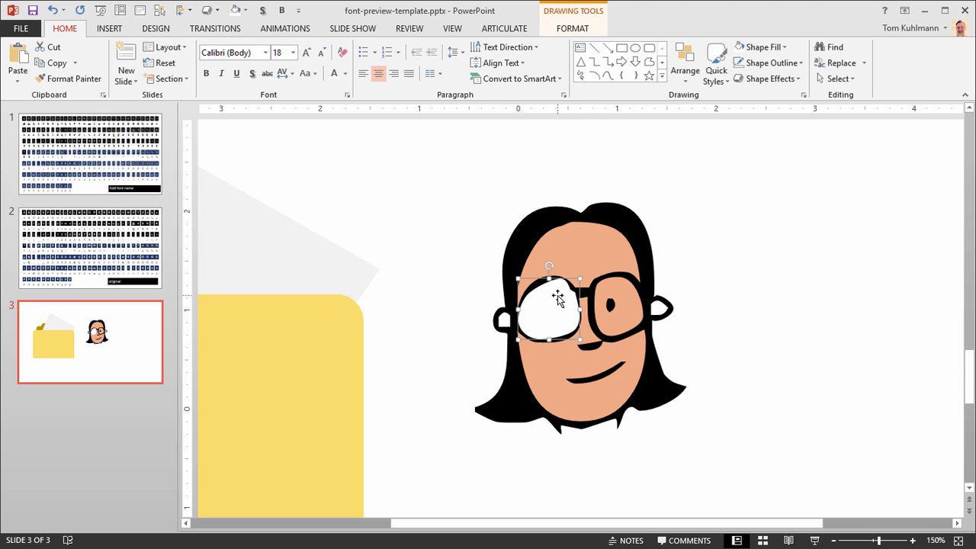
# Move the white lens shape back in the stacking order to just below TextBox 121, behind the pupil and eyeglass frame
pyautogui.click(847, 79)
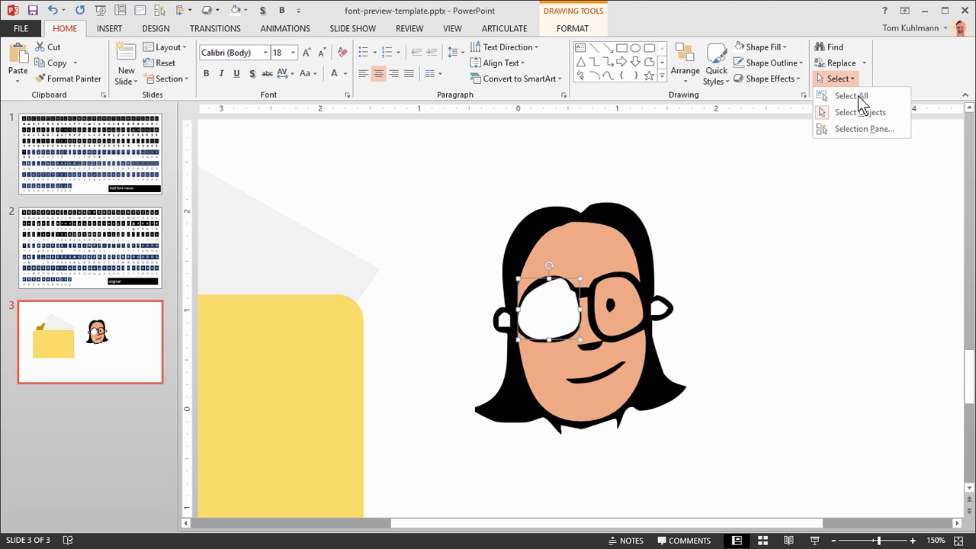
pyautogui.click(856, 129)
pyautogui.click(959, 142)
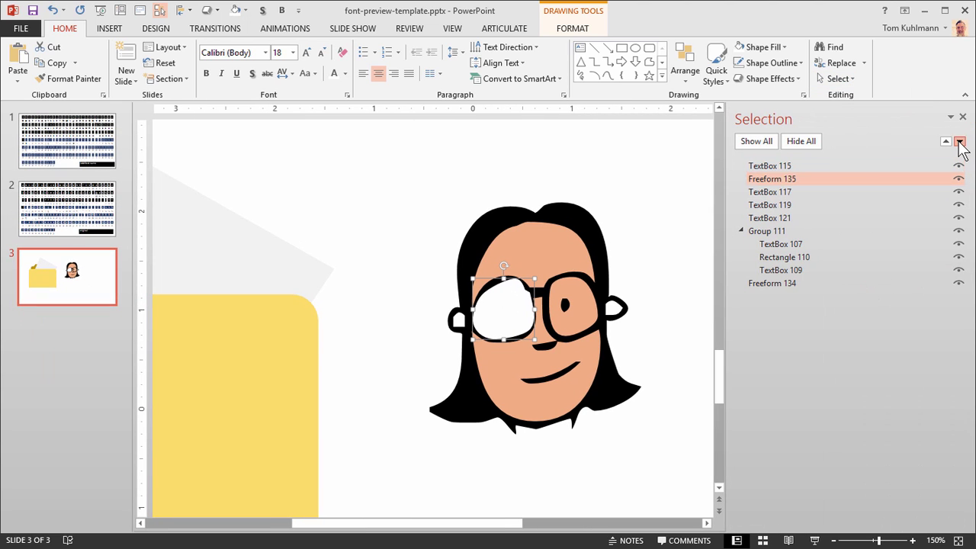
pyautogui.click(960, 142)
pyautogui.click(960, 143)
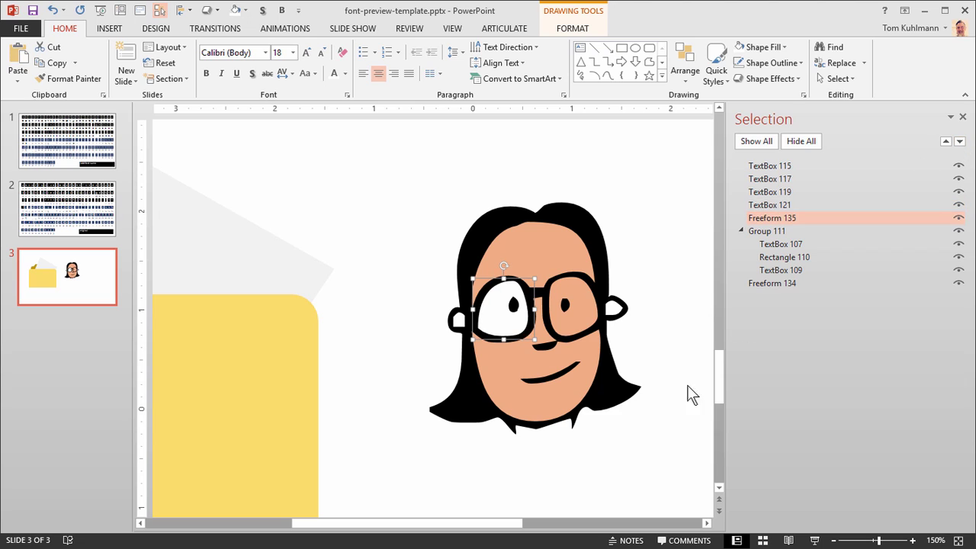
pyautogui.click(617, 450)
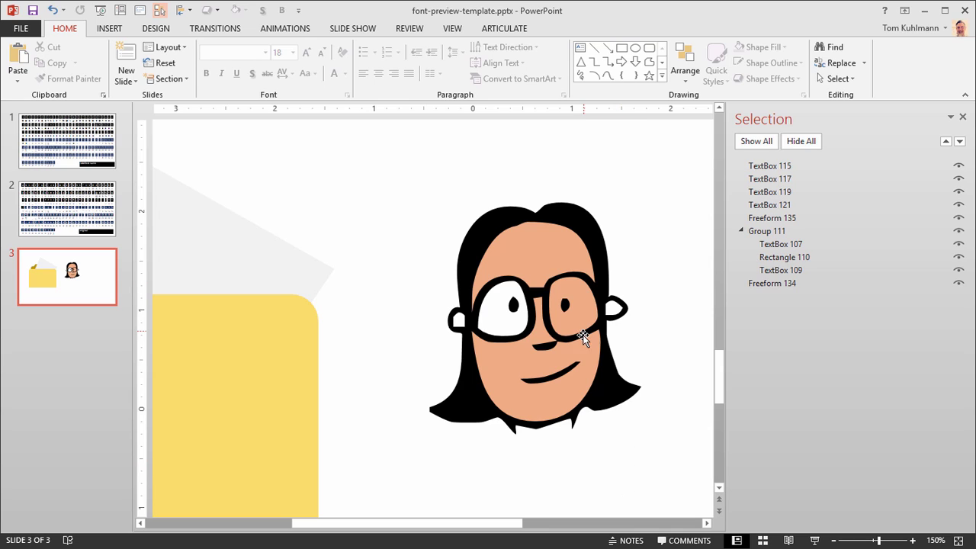
# Group all the pieces of the face into one object and look at its option for saving as a picture
pyautogui.moveTo(384, 180); pyautogui.dragTo(687, 511)
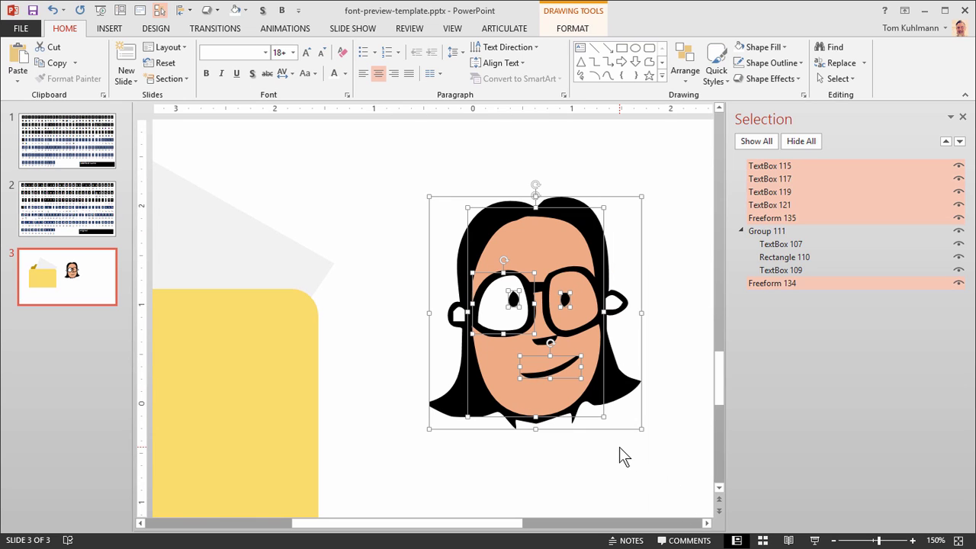
pyautogui.hotkey('ctrl', 'g')
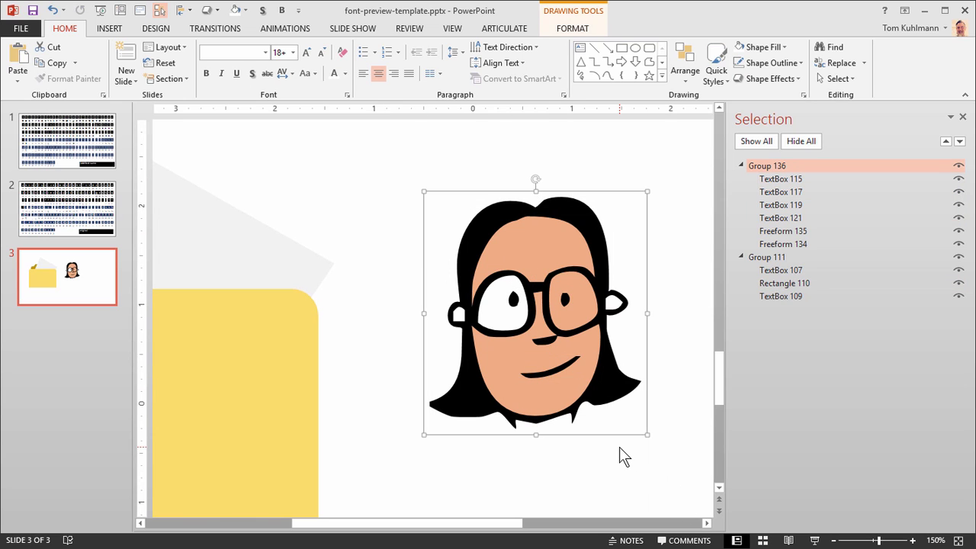
pyautogui.rightClick(608, 370)
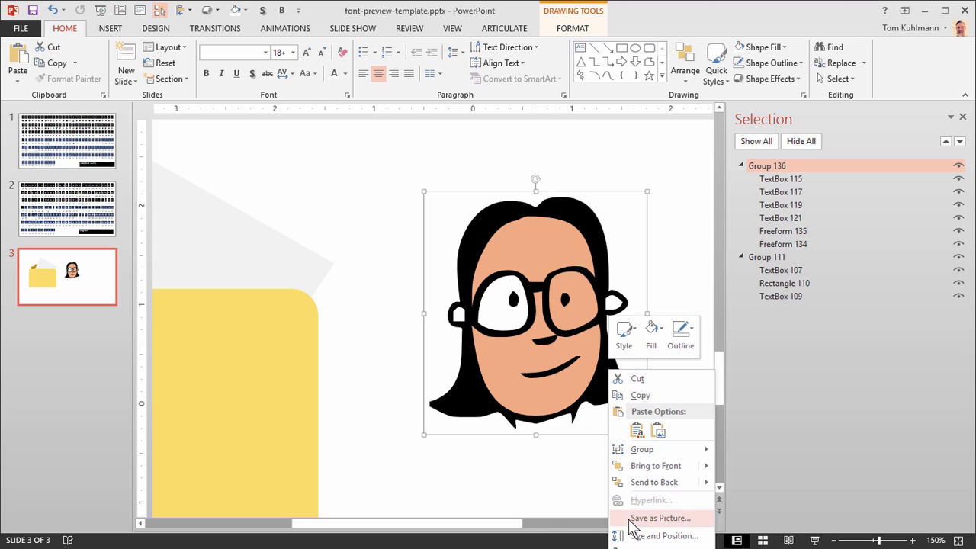
pyautogui.click(474, 460)
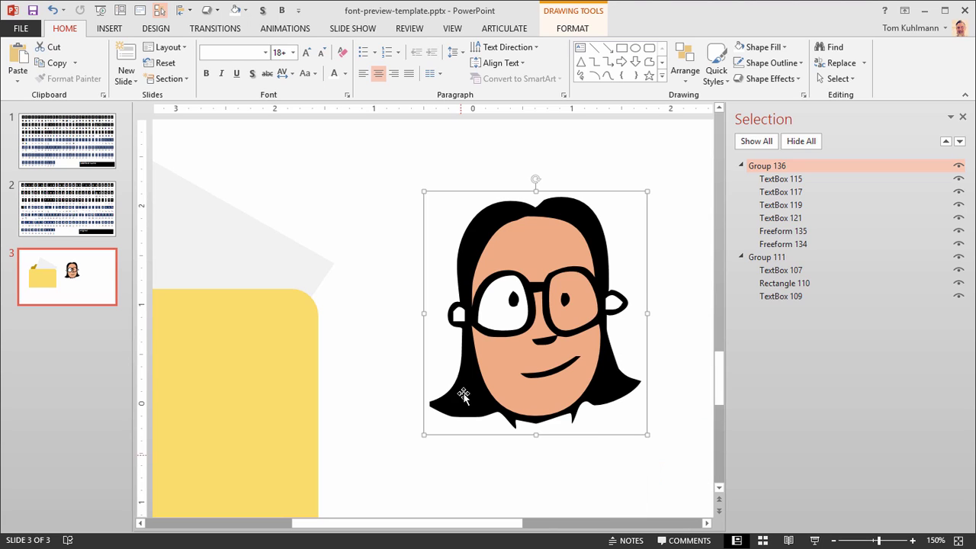
pyautogui.click(406, 177)
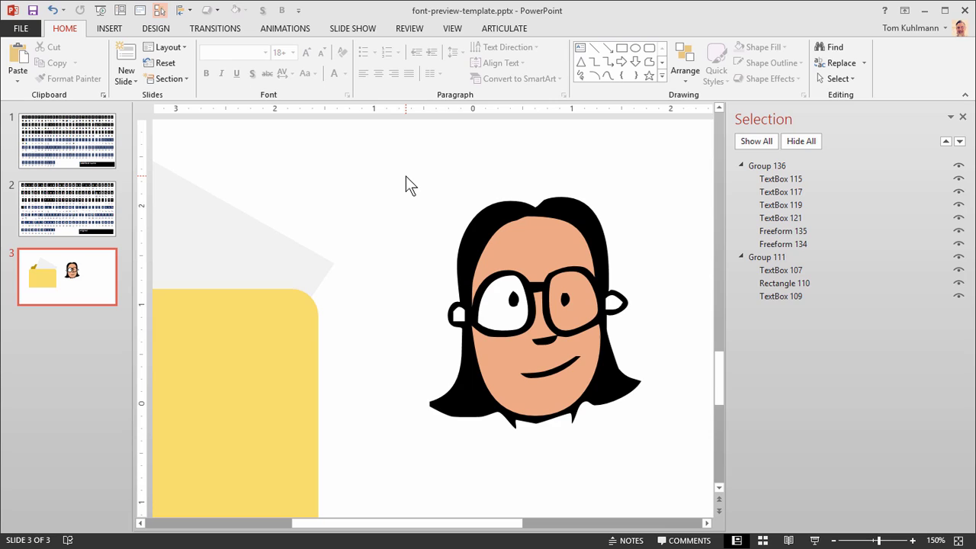